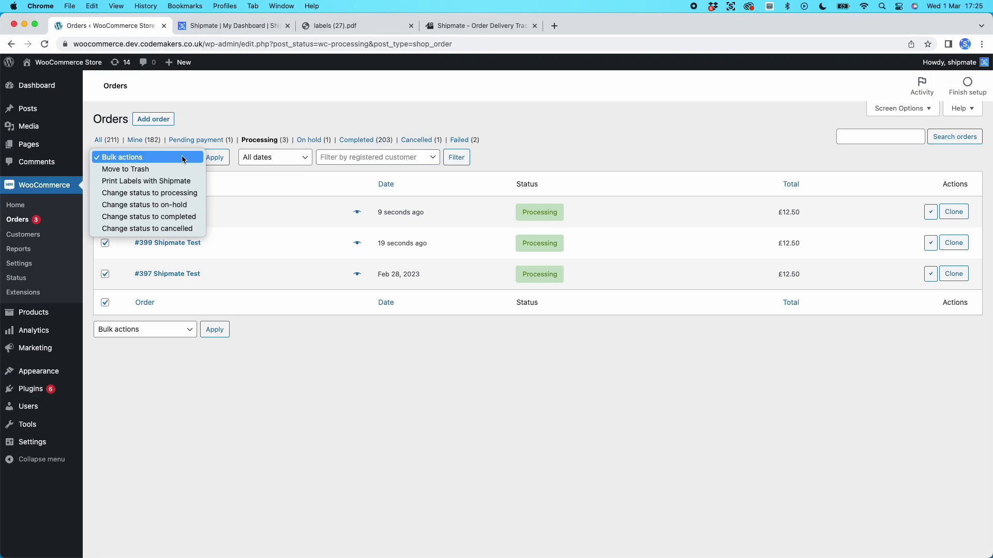
Step: Start Shipmate bulk label printing for the three selected orders, choosing Use Routing Rules as delivery service and checking the despatch date calendar
{"action": "left_click", "coordinate": [177, 182]}
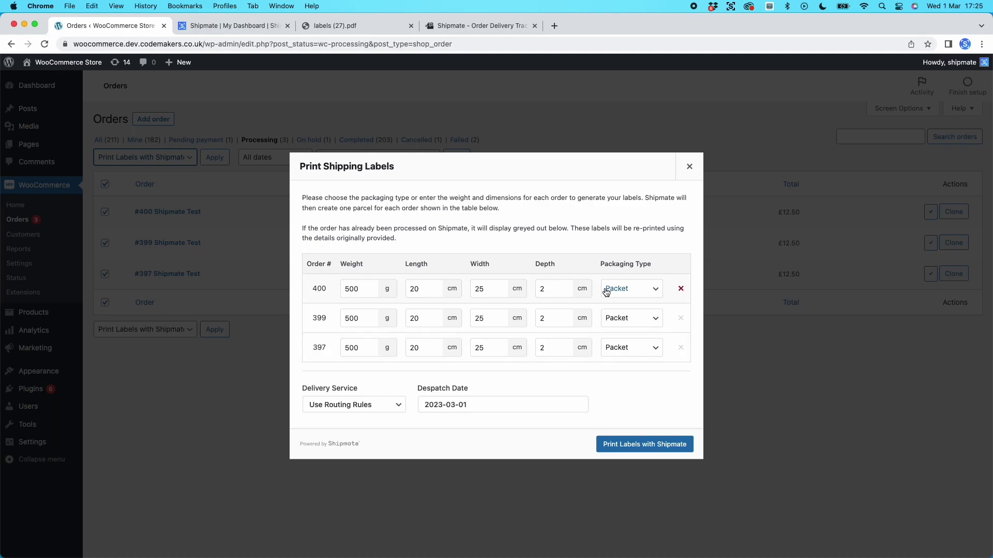
{"action": "left_click", "coordinate": [313, 410]}
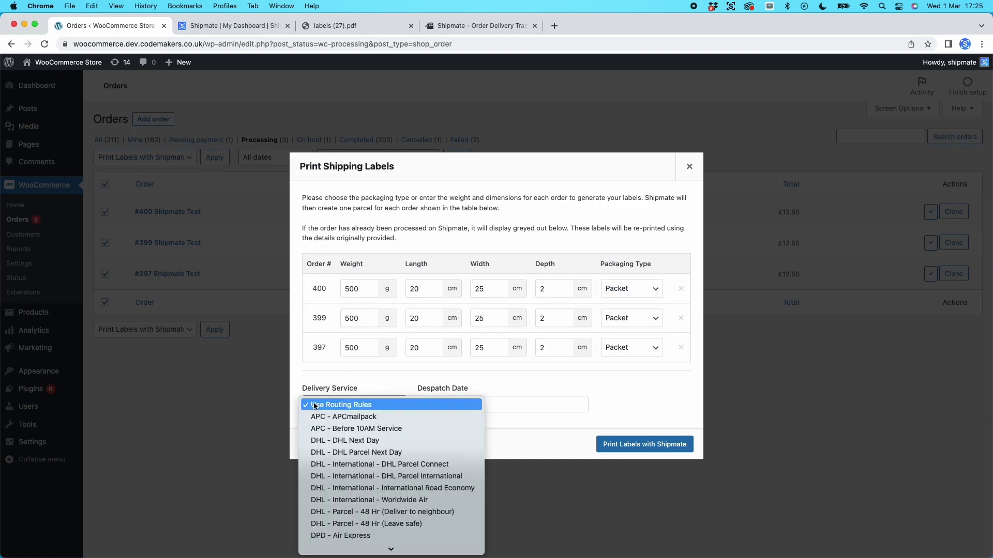
{"action": "left_click", "coordinate": [315, 406]}
{"action": "left_click", "coordinate": [478, 410]}
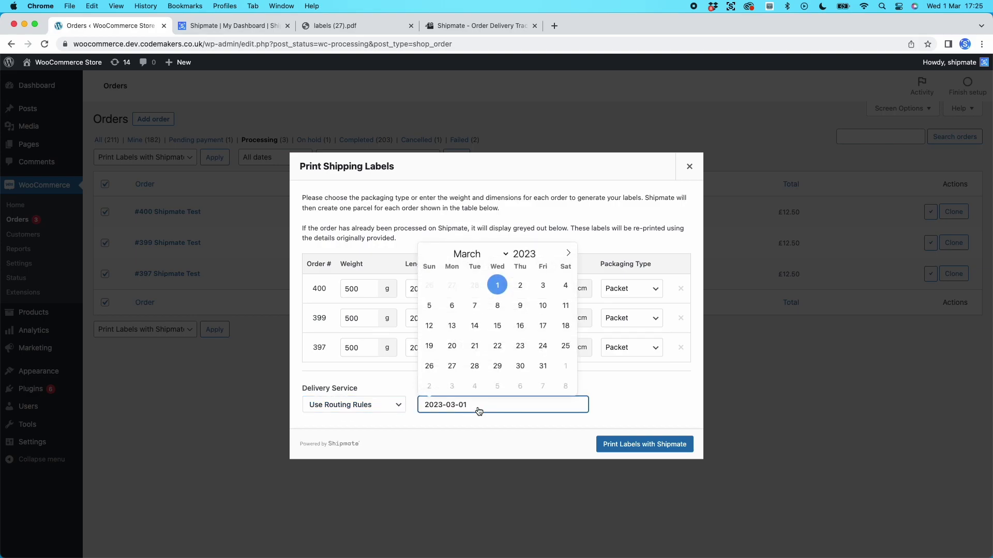
{"action": "left_click", "coordinate": [654, 398]}
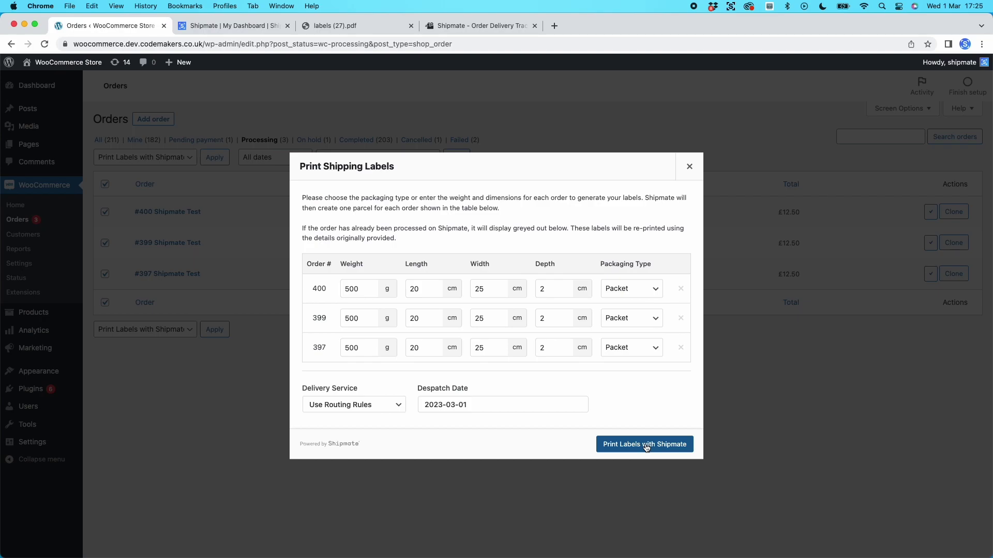
Step: Try the Large Box, Medium Box and Small Box packaging types on the first listed order and return it to Packet
{"action": "left_click", "coordinate": [633, 290]}
{"action": "left_click", "coordinate": [629, 301]}
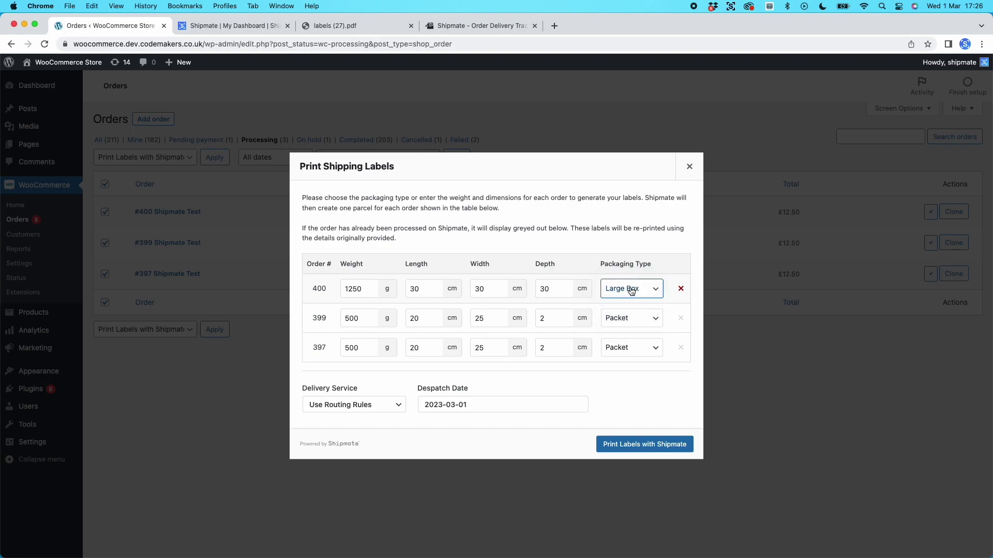
{"action": "left_click", "coordinate": [629, 299]}
{"action": "left_click", "coordinate": [627, 300]}
{"action": "left_click", "coordinate": [628, 300]}
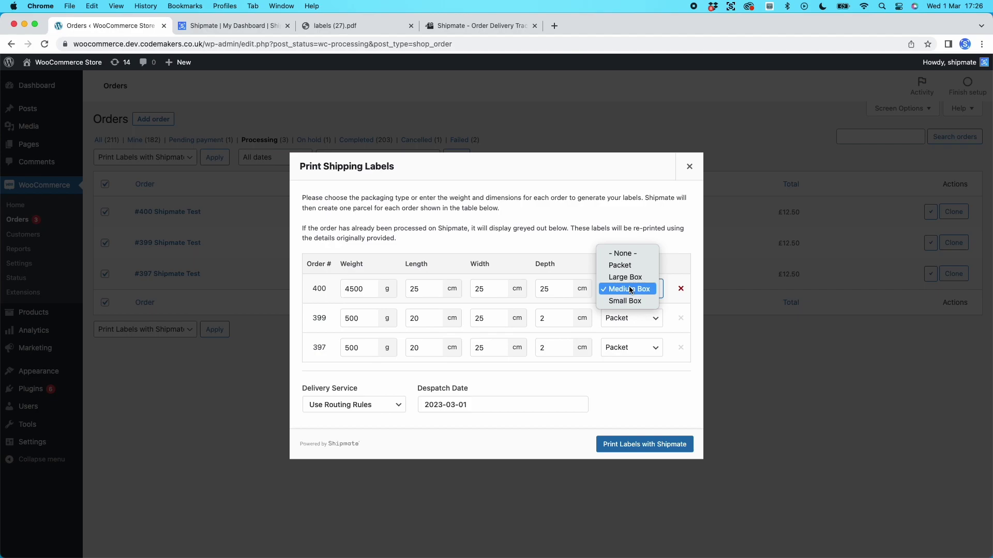
{"action": "left_click", "coordinate": [628, 300]}
{"action": "left_click", "coordinate": [627, 296]}
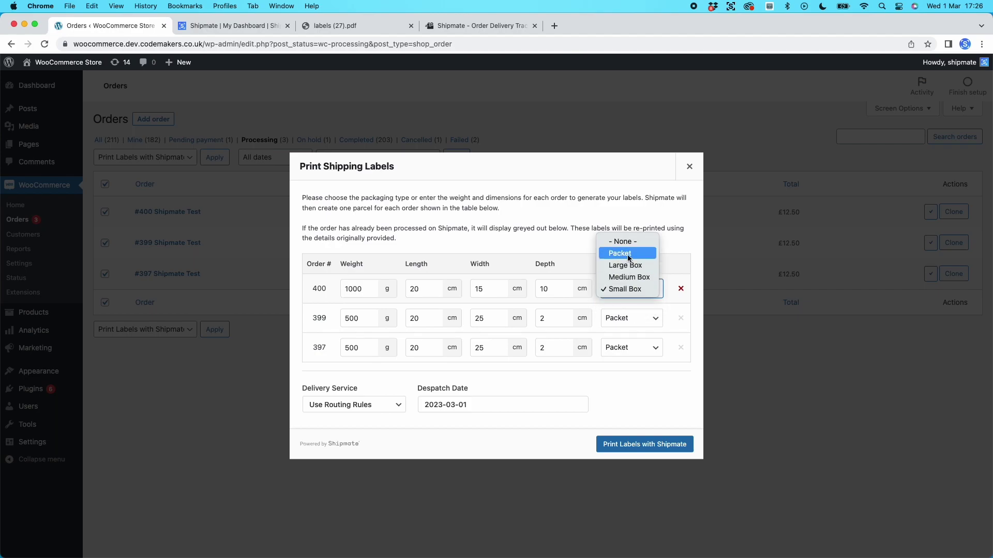
{"action": "left_click", "coordinate": [628, 256]}
Step: Print the Shipmate labels for all three listed orders with the Use Routing Rules delivery service
{"action": "left_click", "coordinate": [347, 409]}
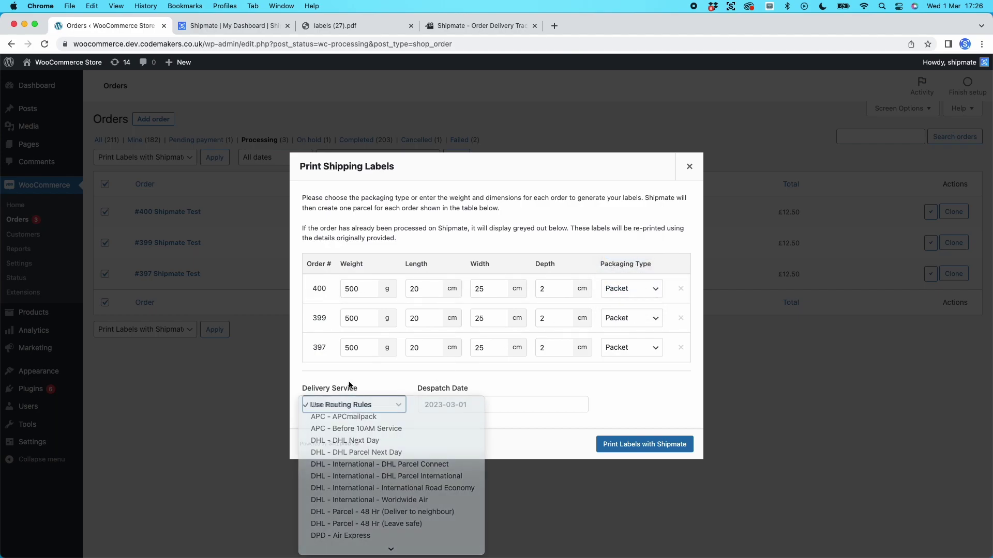
{"action": "left_click", "coordinate": [350, 387]}
{"action": "left_click", "coordinate": [605, 400]}
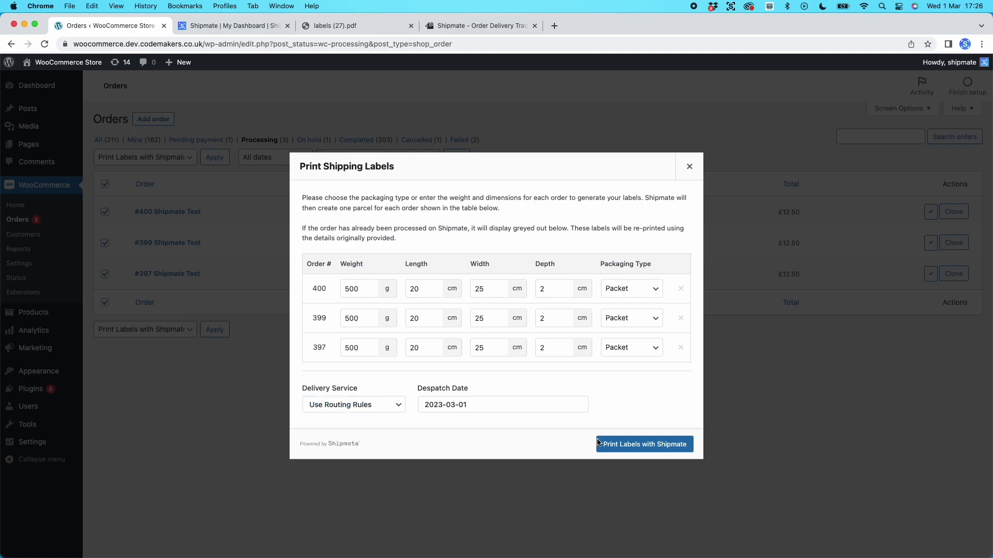
{"action": "left_click", "coordinate": [644, 448]}
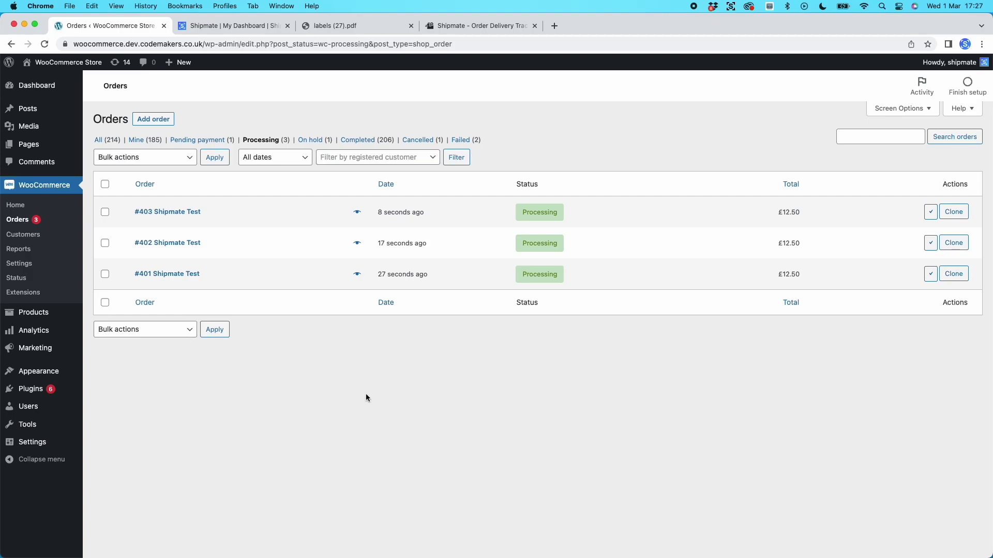
Step: Open the newest processing order and add three more parcels to its Shipmate shipping labels
{"action": "left_click", "coordinate": [171, 212]}
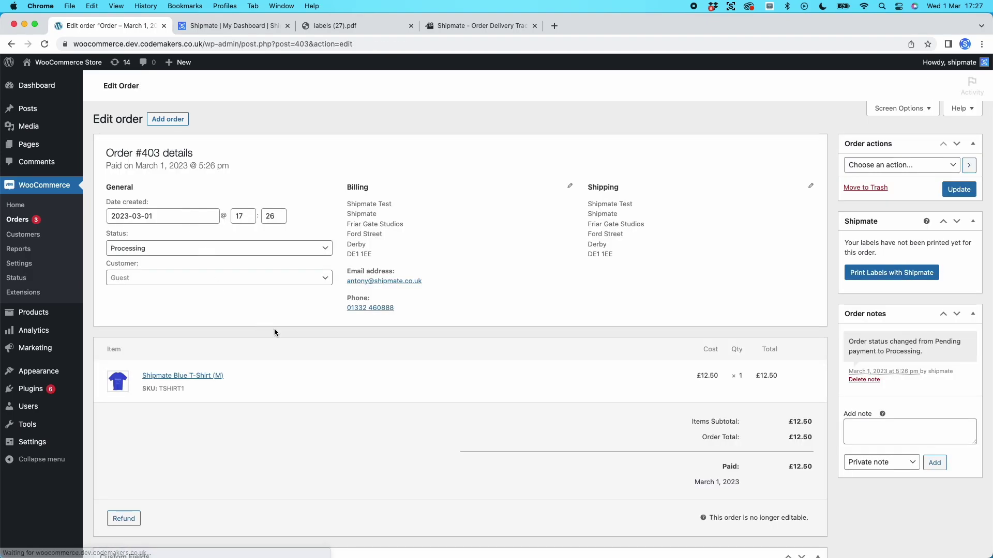
{"action": "left_click", "coordinate": [879, 274]}
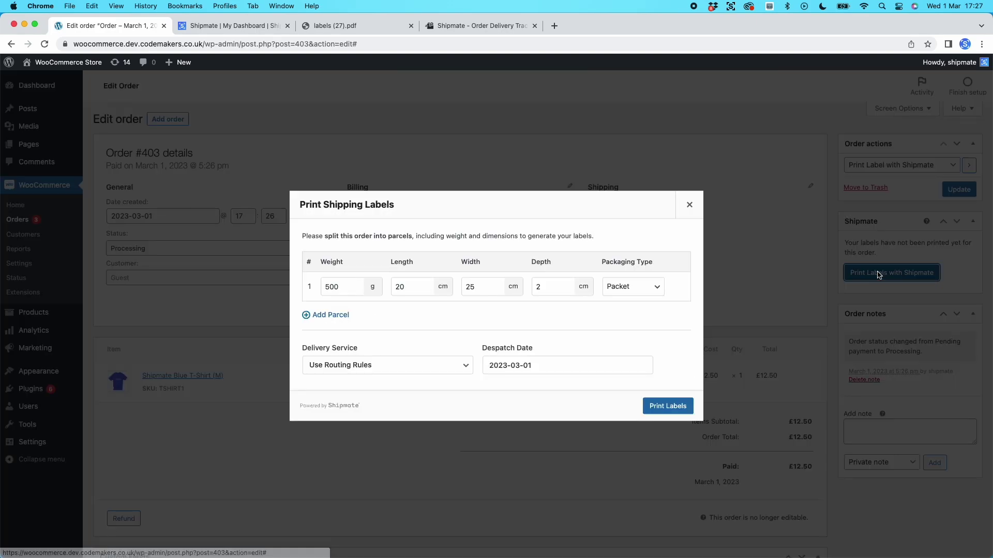
{"action": "left_click", "coordinate": [339, 316]}
{"action": "left_click", "coordinate": [337, 333]}
{"action": "left_click", "coordinate": [336, 346]}
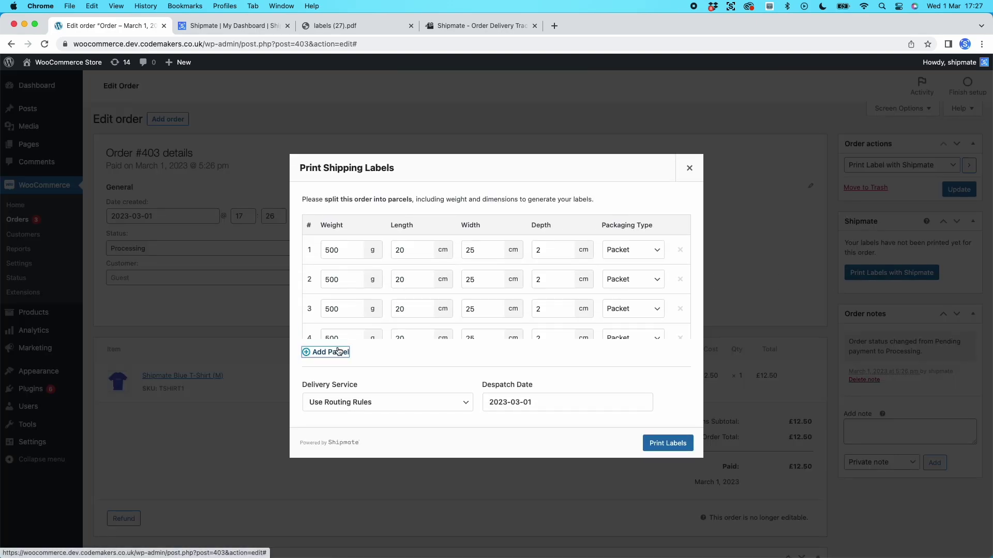
Step: Remove the last two parcels from the order and print Shipmate labels for the remaining two
{"action": "scroll", "coordinate": [659, 336], "scroll_direction": "down", "scroll_amount": 2}
{"action": "left_click", "coordinate": [679, 326]}
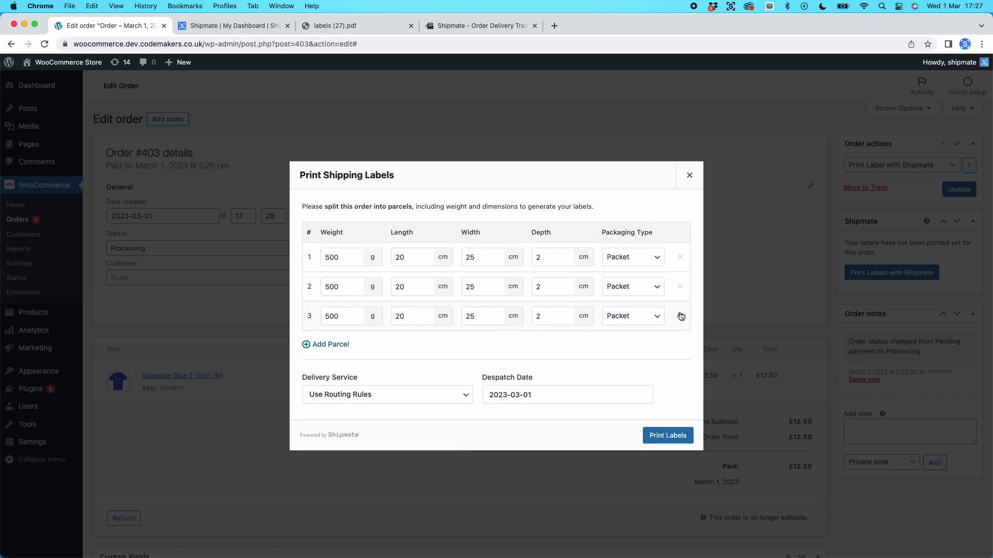
{"action": "left_click", "coordinate": [680, 316]}
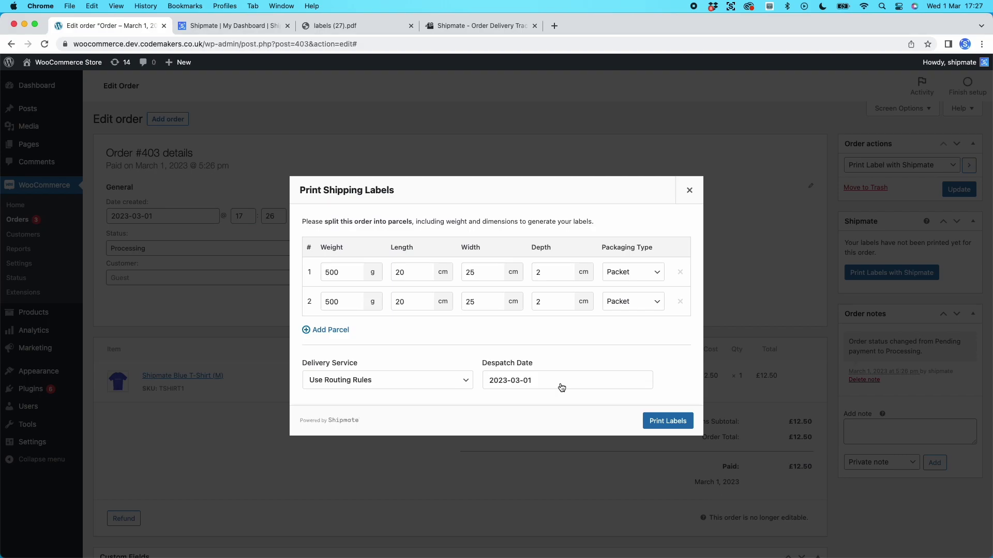
{"action": "left_click", "coordinate": [670, 421]}
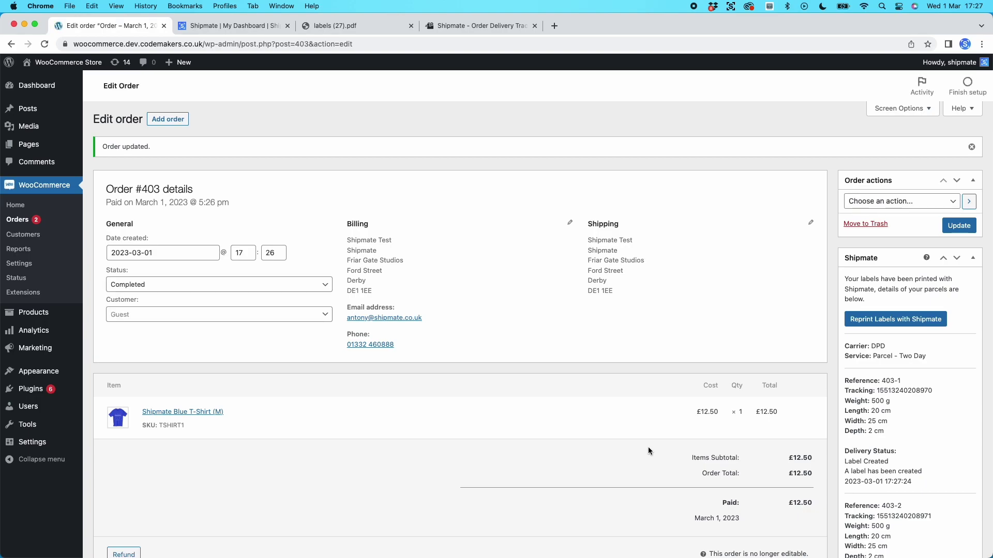
Step: Review the recent labels in the Shipmate desktop app and the order's parcel tracking numbers and status
{"action": "left_click", "coordinate": [729, 8]}
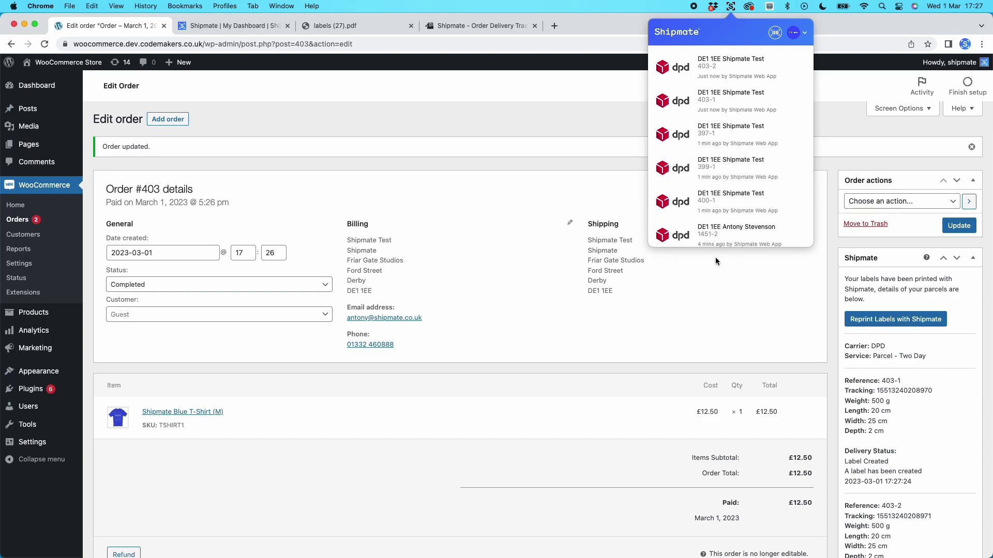
{"action": "left_click", "coordinate": [731, 8]}
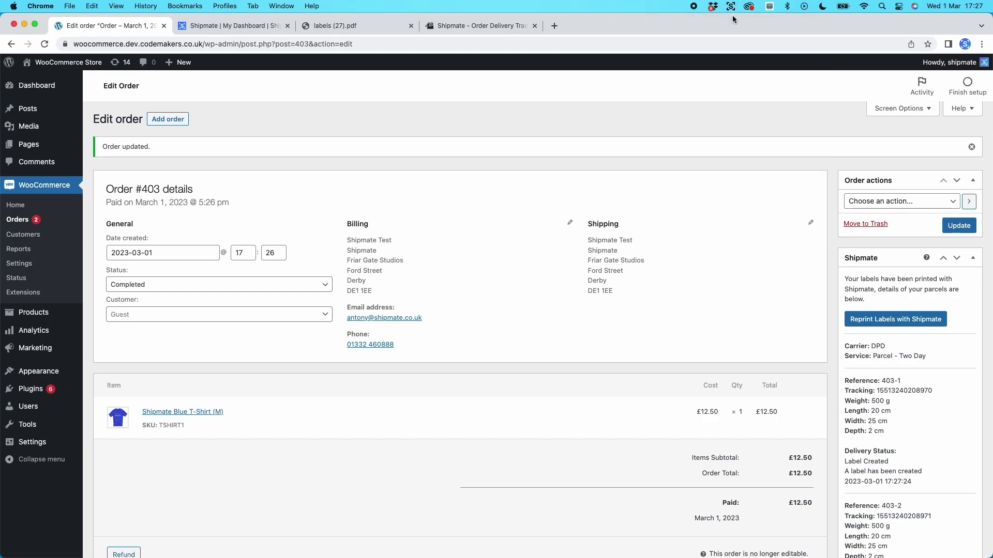
{"action": "left_click_drag", "start_coordinate": [868, 391], "coordinate": [945, 393]}
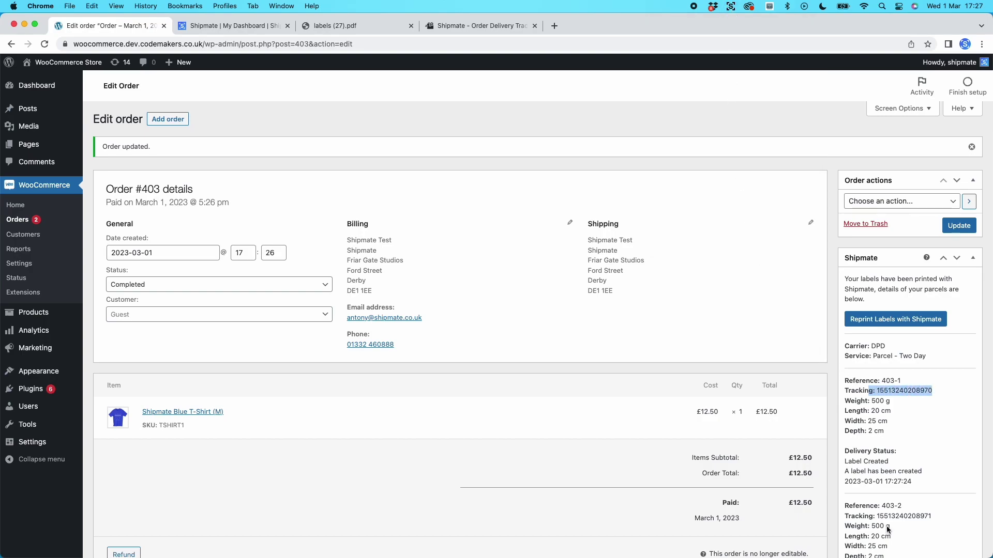
{"action": "left_click_drag", "start_coordinate": [860, 515], "coordinate": [945, 519]}
{"action": "left_click", "coordinate": [940, 448]}
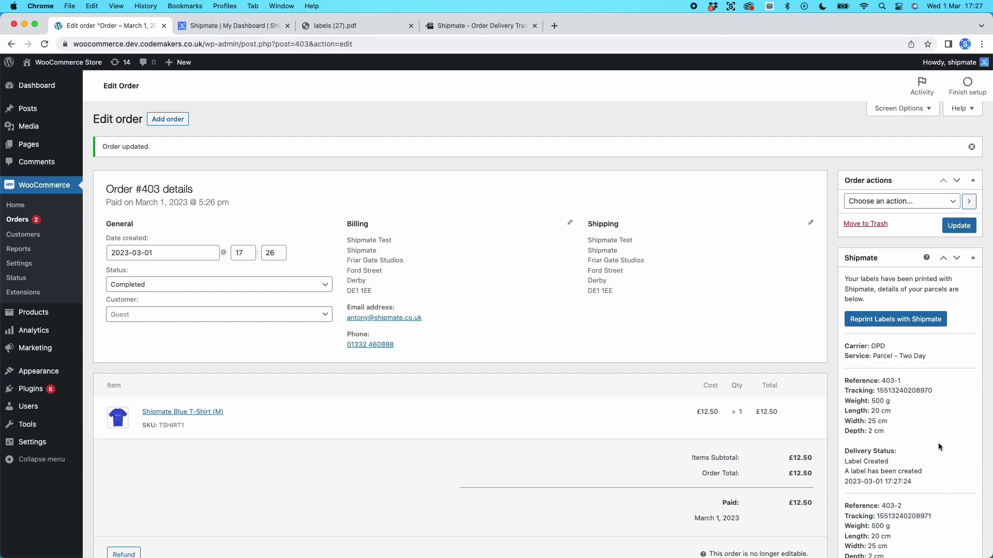
{"action": "left_click_drag", "start_coordinate": [108, 288], "coordinate": [149, 289]}
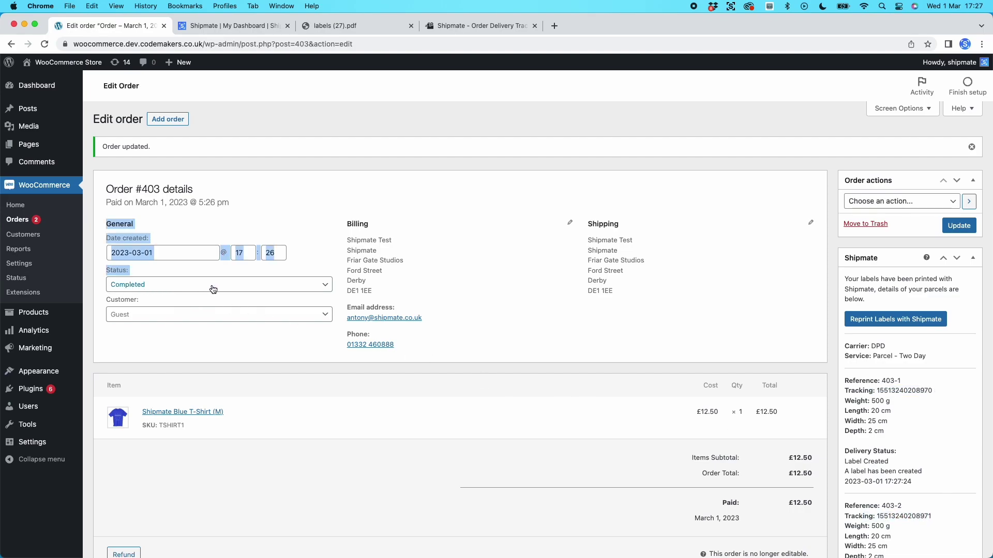
{"action": "left_click", "coordinate": [373, 287]}
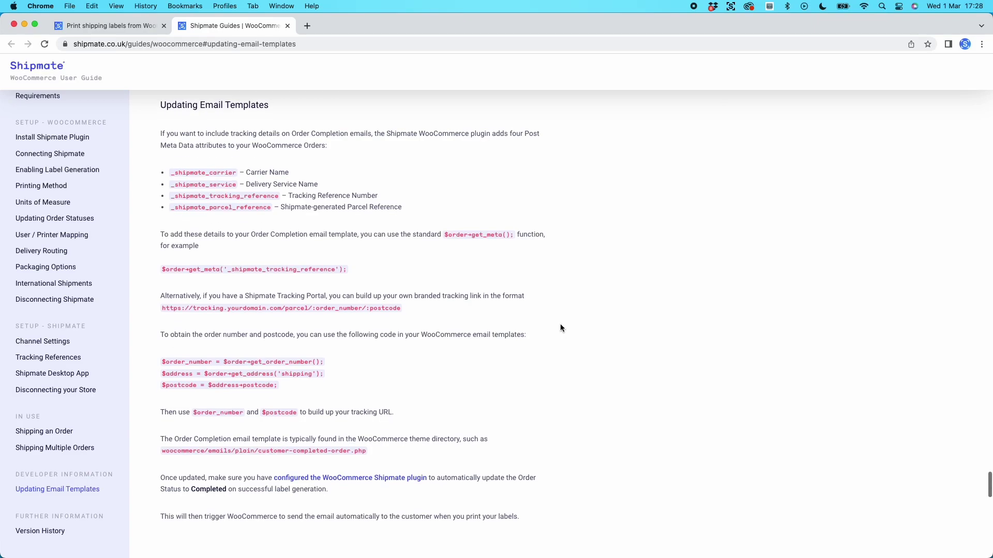
Step: Read the Updating Email Templates section of Shipmate's WooCommerce user guide
{"action": "scroll", "coordinate": [561, 327], "scroll_direction": "down", "scroll_amount": 3}
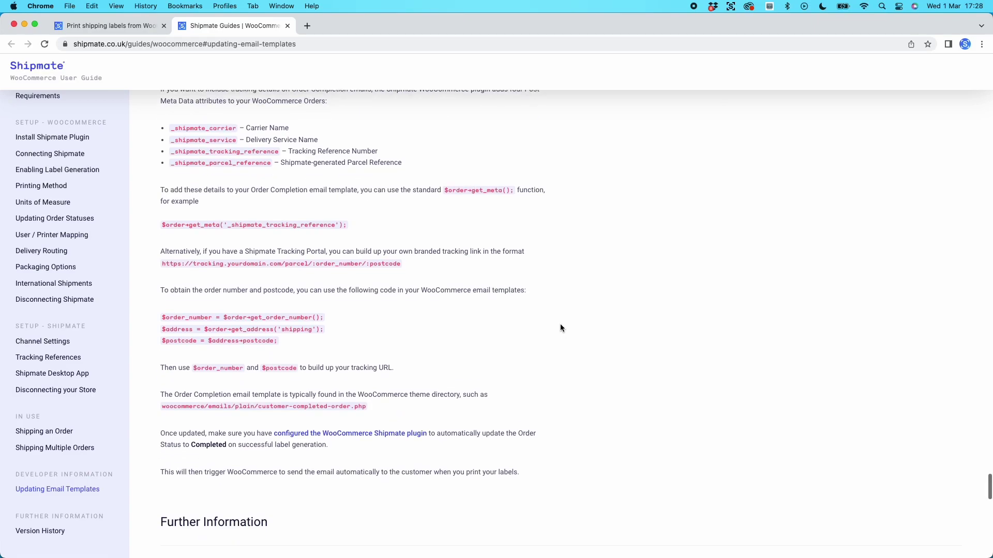
{"action": "scroll", "coordinate": [561, 325], "scroll_direction": "down", "scroll_amount": 2}
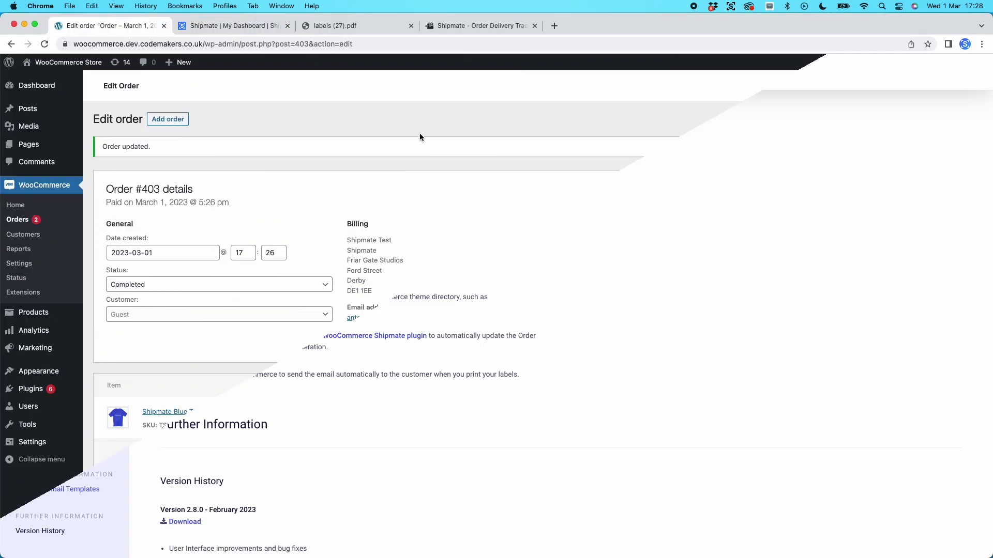
Step: Switch to the Shipmate web app and open the second shipment in the shipments list for editing
{"action": "left_click", "coordinate": [206, 27]}
{"action": "left_click", "coordinate": [15, 143]}
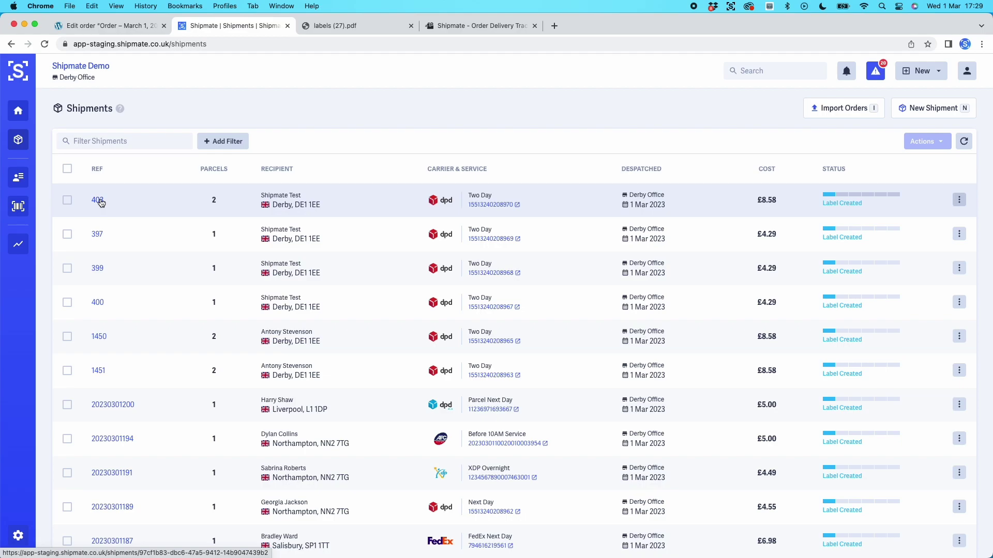
{"action": "left_click", "coordinate": [97, 235]}
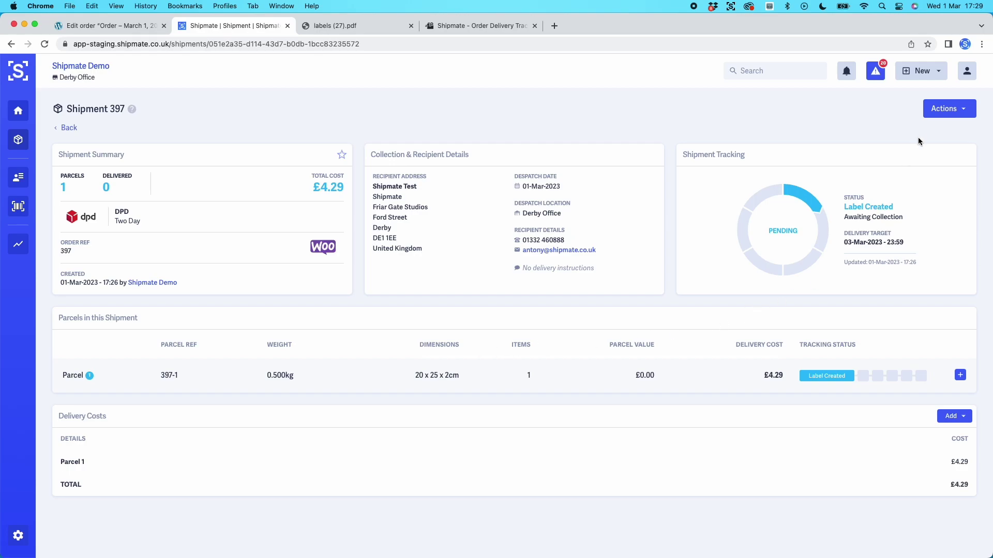
{"action": "left_click", "coordinate": [936, 113]}
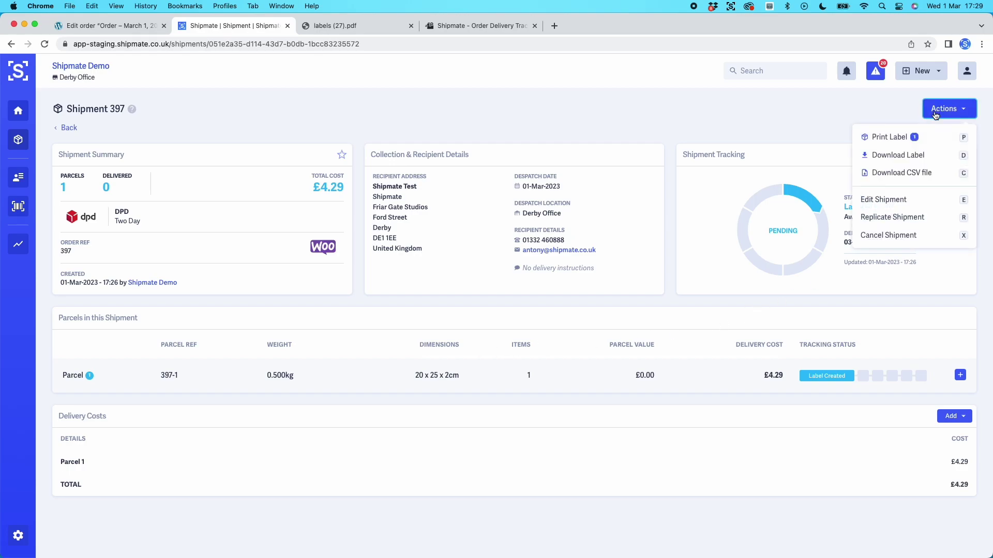
{"action": "left_click", "coordinate": [926, 202]}
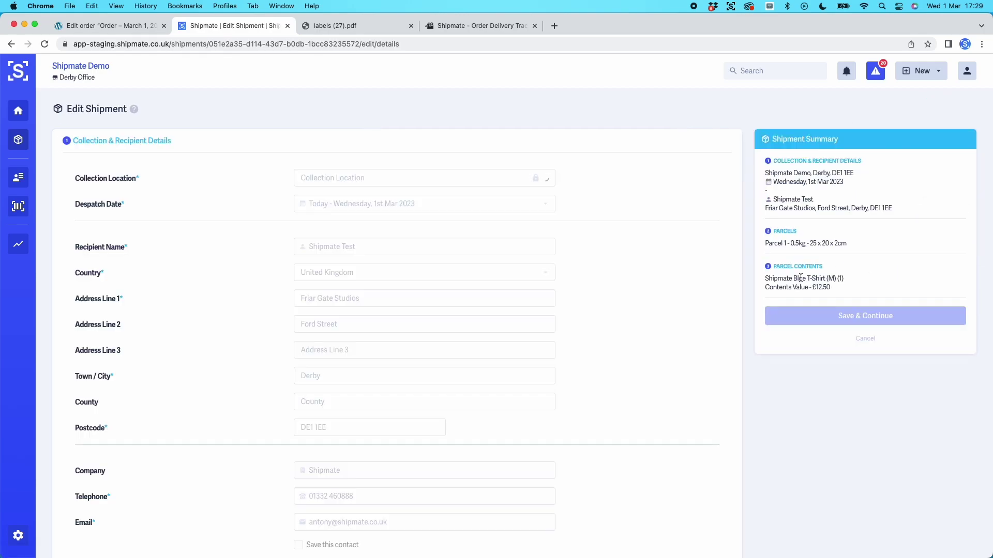
Step: Save the shipment's details and generate its labels with the recommended DPD Two Day service
{"action": "scroll", "coordinate": [671, 288], "scroll_direction": "down", "scroll_amount": 10}
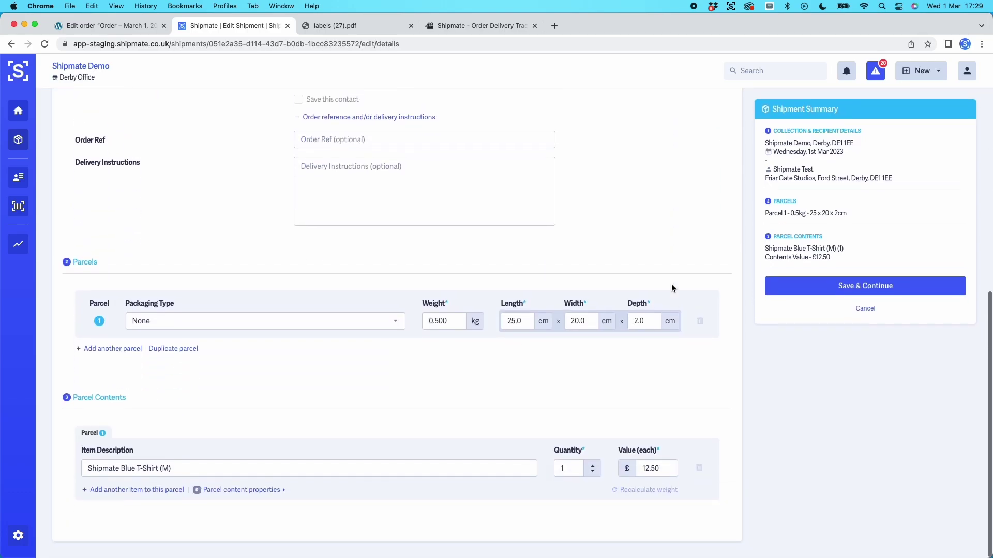
{"action": "left_click", "coordinate": [836, 286]}
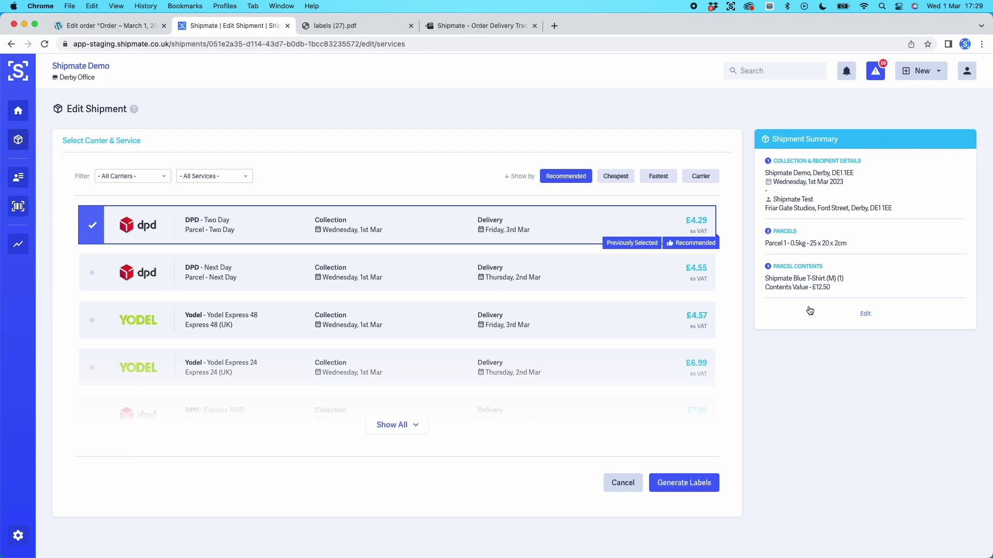
{"action": "left_click", "coordinate": [685, 483]}
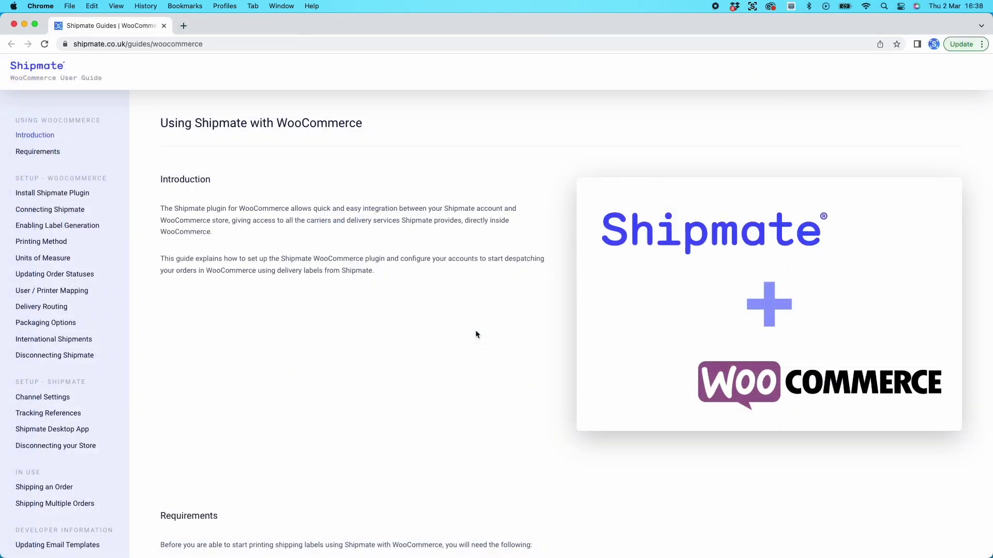
Step: Read the introduction and requirements in Shipmate's WooCommerce user guide
{"action": "scroll", "coordinate": [476, 333], "scroll_direction": "down", "scroll_amount": 2}
{"action": "scroll", "coordinate": [475, 334], "scroll_direction": "down", "scroll_amount": 12}
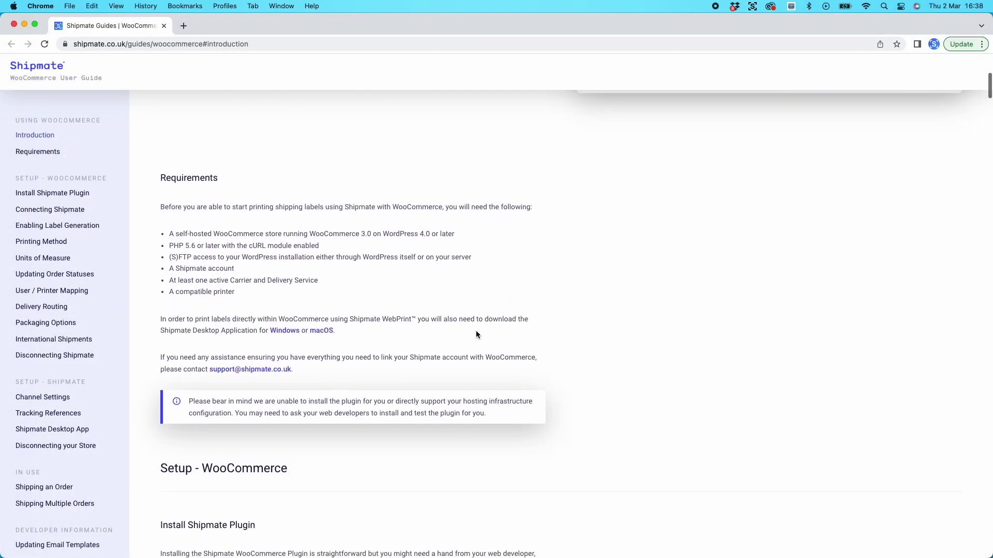
{"action": "scroll", "coordinate": [476, 335], "scroll_direction": "down", "scroll_amount": 1}
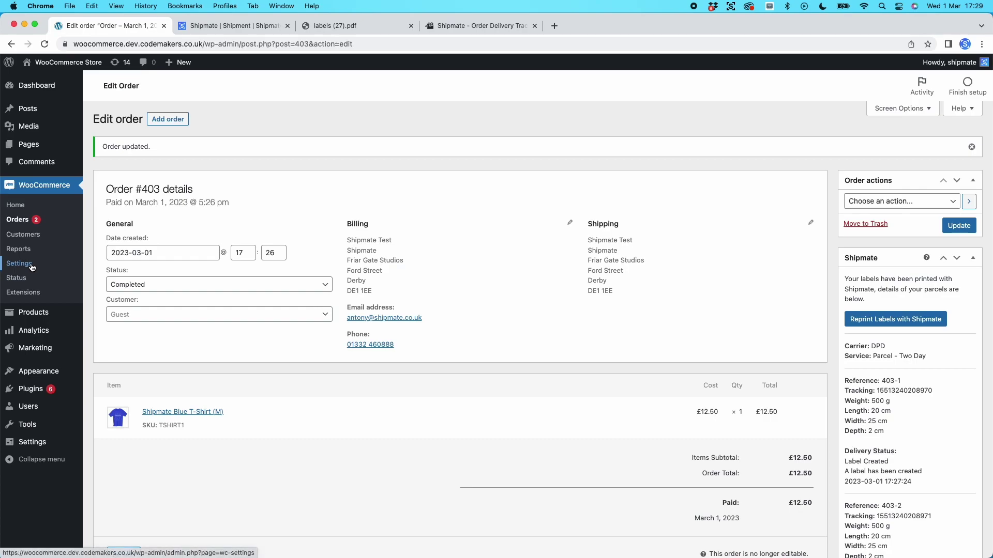
Step: Switch to the WooCommerce store admin and open the Shipmate integration settings
{"action": "left_click", "coordinate": [31, 265]}
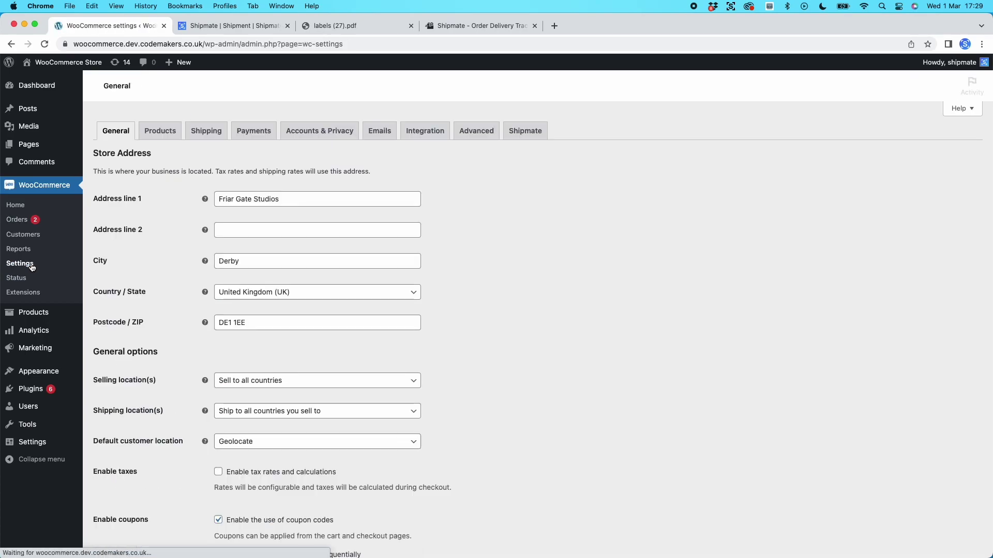
{"action": "left_click", "coordinate": [521, 137]}
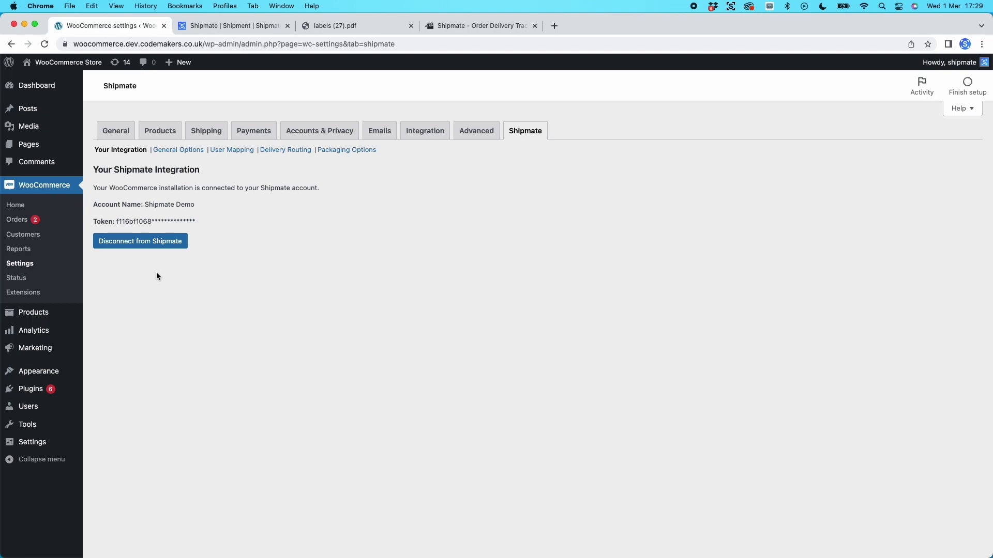
Step: Open the Shipmate general options, keep label generation allowed for any order status, and set label printing to Manually
{"action": "left_click", "coordinate": [181, 151]}
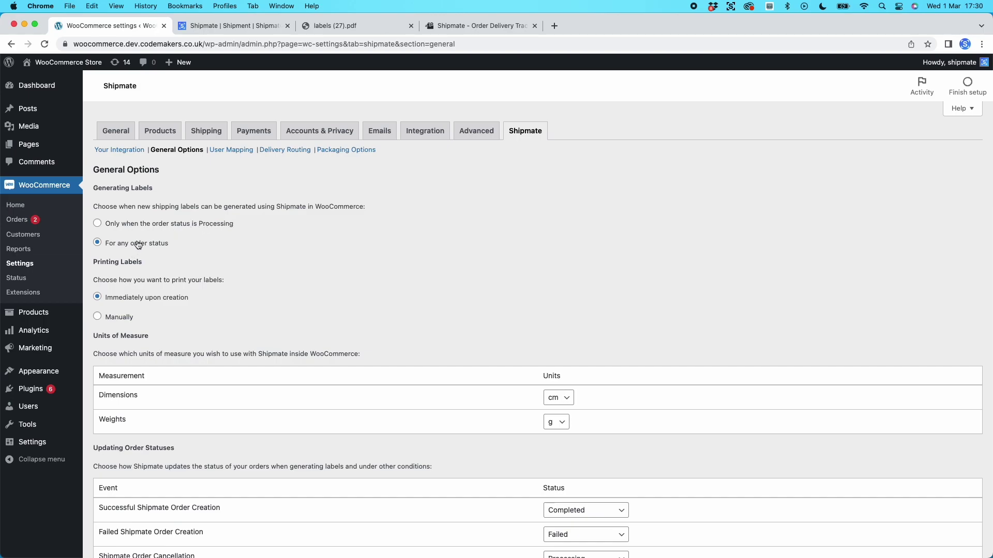
{"action": "left_click", "coordinate": [97, 224]}
{"action": "left_click", "coordinate": [97, 243]}
{"action": "scroll", "coordinate": [187, 261], "scroll_direction": "down", "scroll_amount": 3}
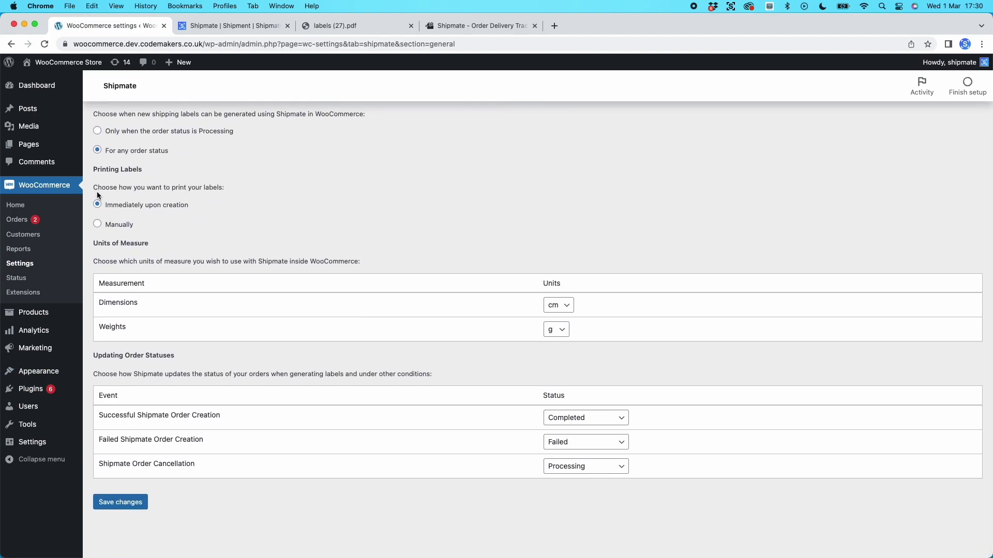
{"action": "left_click", "coordinate": [99, 229]}
Step: Switch to the Shipmate web app, view the shipment's actions, and print an order's labels by its order number in the desktop print app
{"action": "left_click", "coordinate": [233, 25]}
{"action": "left_click", "coordinate": [942, 110]}
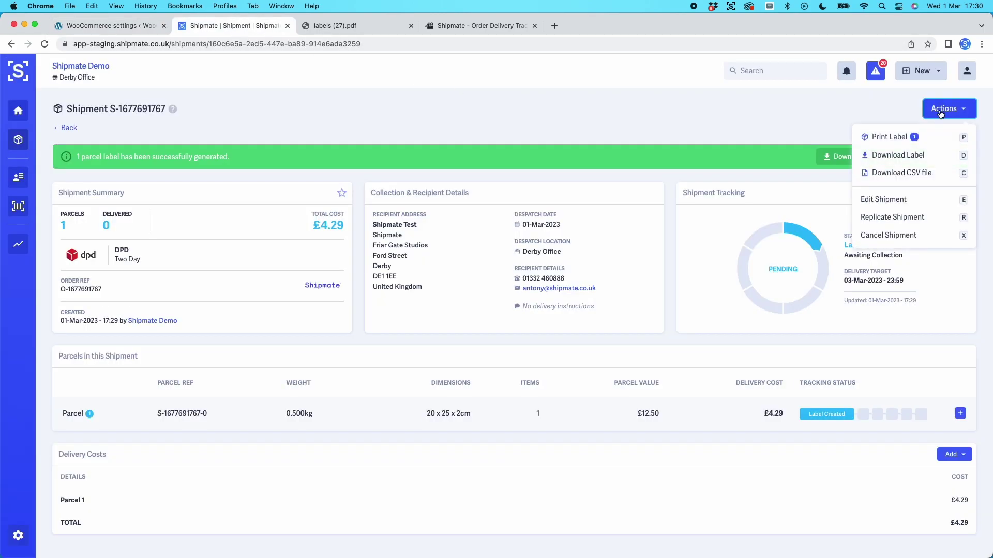
{"action": "left_click", "coordinate": [731, 7]}
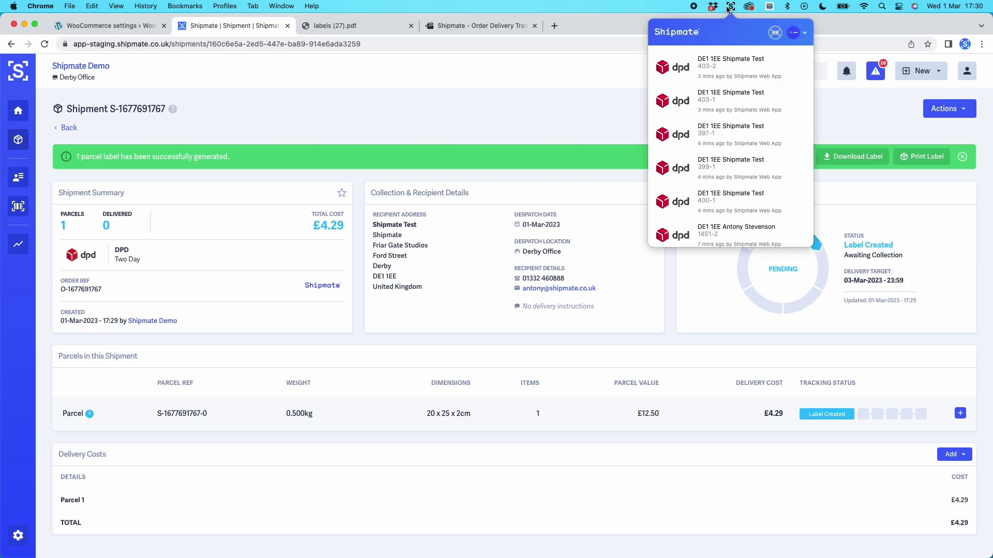
{"action": "left_click", "coordinate": [774, 33]}
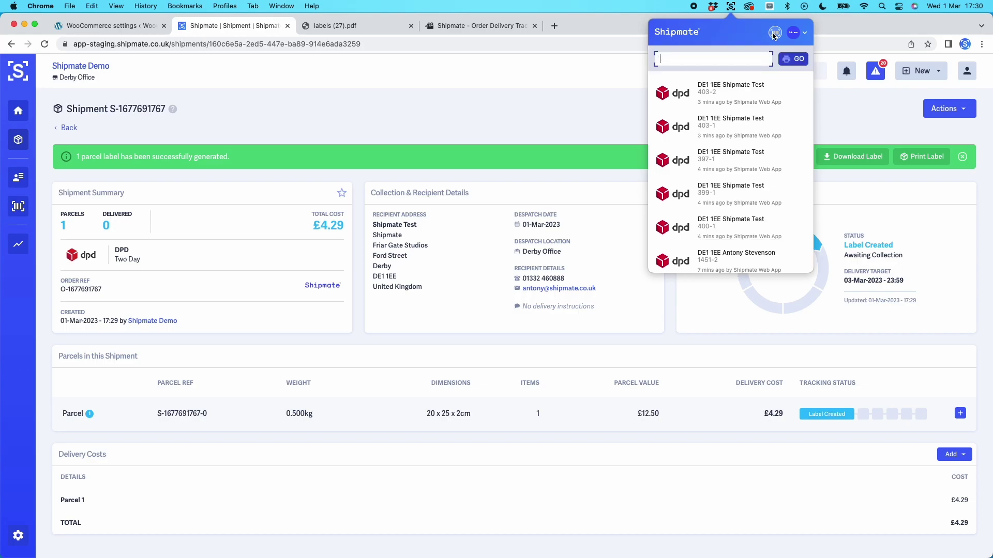
{"action": "type", "text": "403"}
{"action": "key", "text": "Return"}
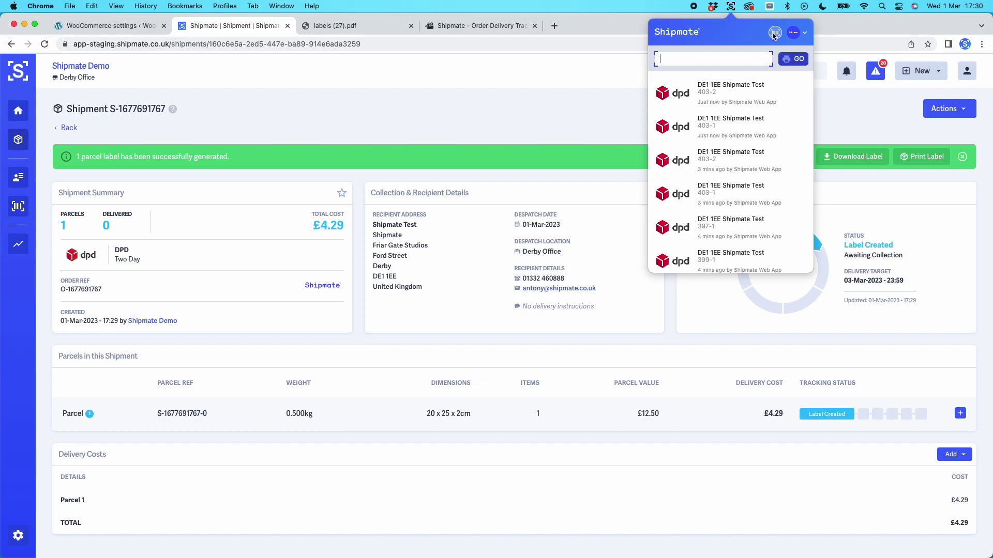
Step: Open the desktop print app's preferences and look through its settings
{"action": "left_click", "coordinate": [807, 33]}
{"action": "left_click", "coordinate": [808, 101]}
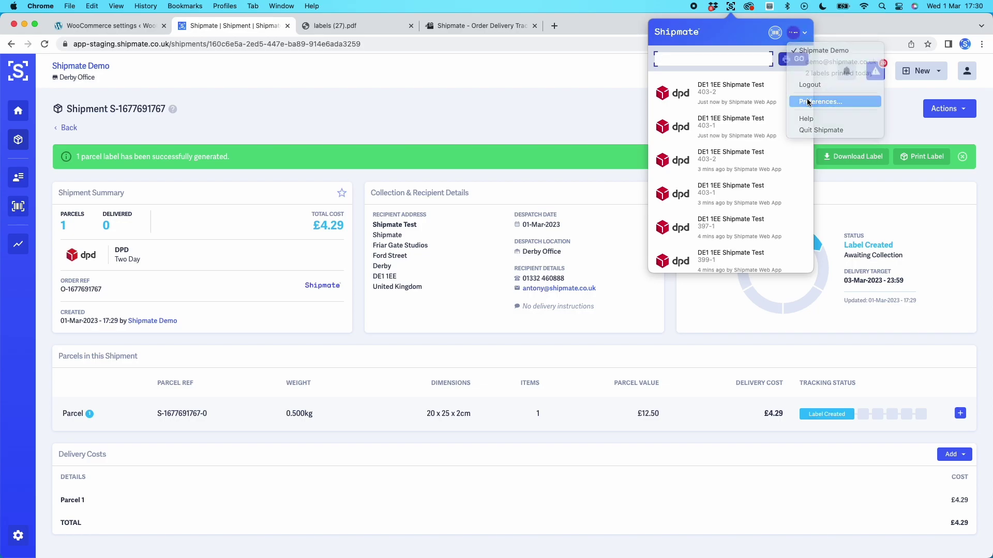
{"action": "left_click", "coordinate": [444, 172]}
{"action": "left_click", "coordinate": [528, 176]}
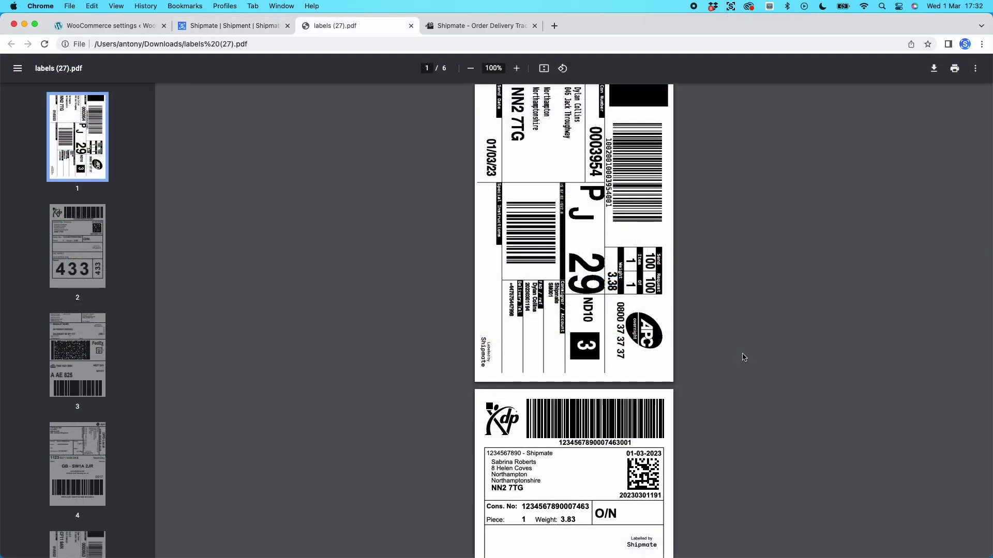
Step: Review the carrier labels in labels (27).pdf and preview the first queued ShipmateLabel.pdf job of the Zebra ZD220 printer
{"action": "scroll", "coordinate": [744, 357], "scroll_direction": "down", "scroll_amount": 5}
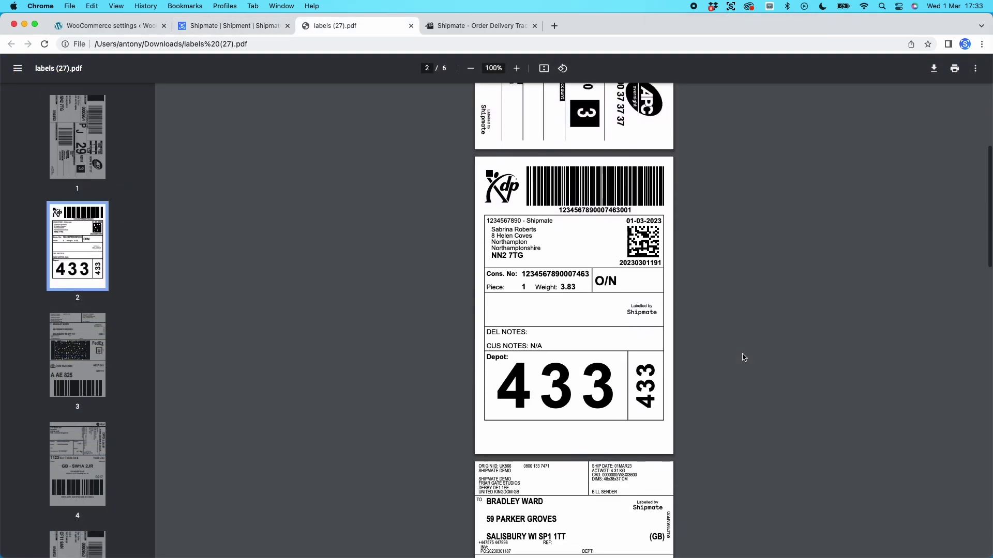
{"action": "scroll", "coordinate": [743, 358], "scroll_direction": "down", "scroll_amount": 10}
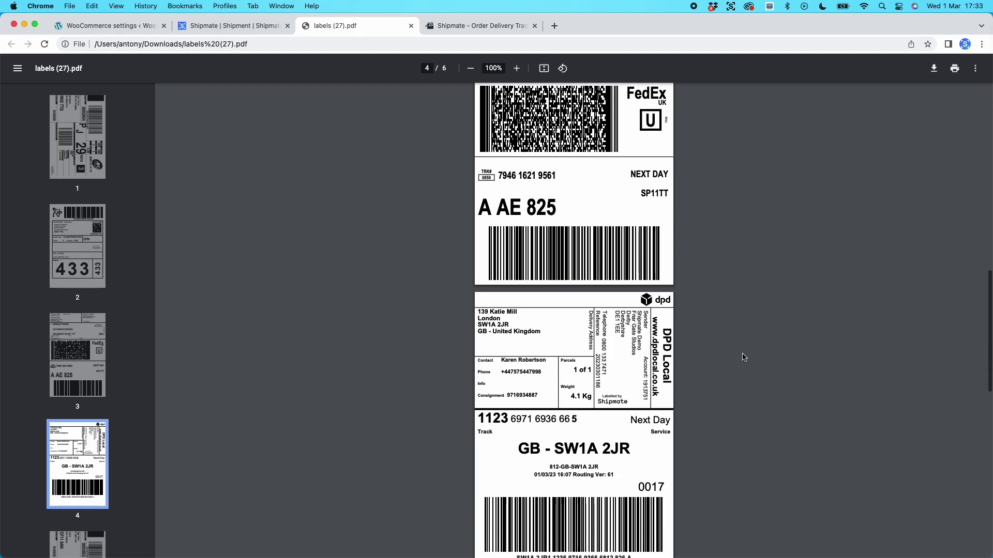
{"action": "scroll", "coordinate": [743, 357], "scroll_direction": "down", "scroll_amount": 10}
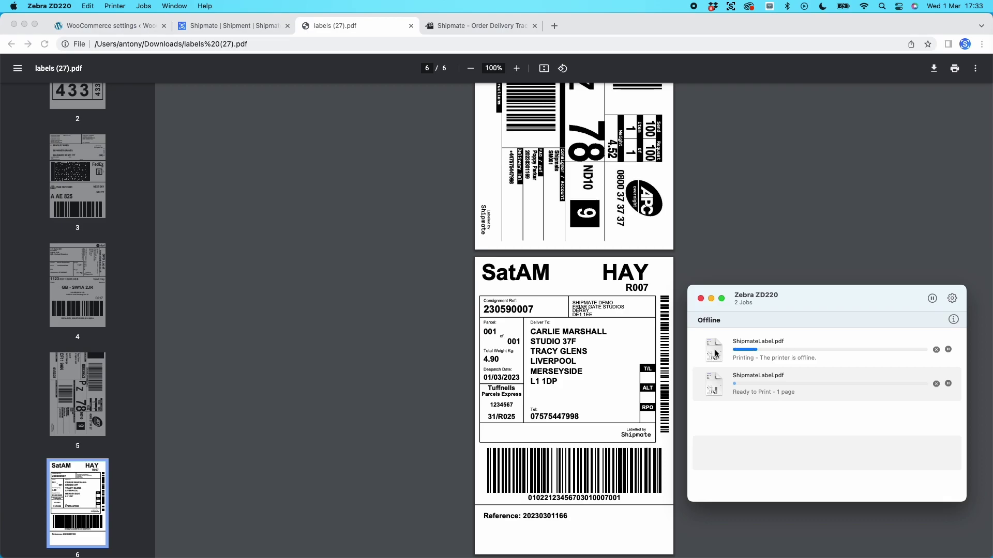
{"action": "left_click", "coordinate": [716, 353]}
{"action": "key", "text": "space"}
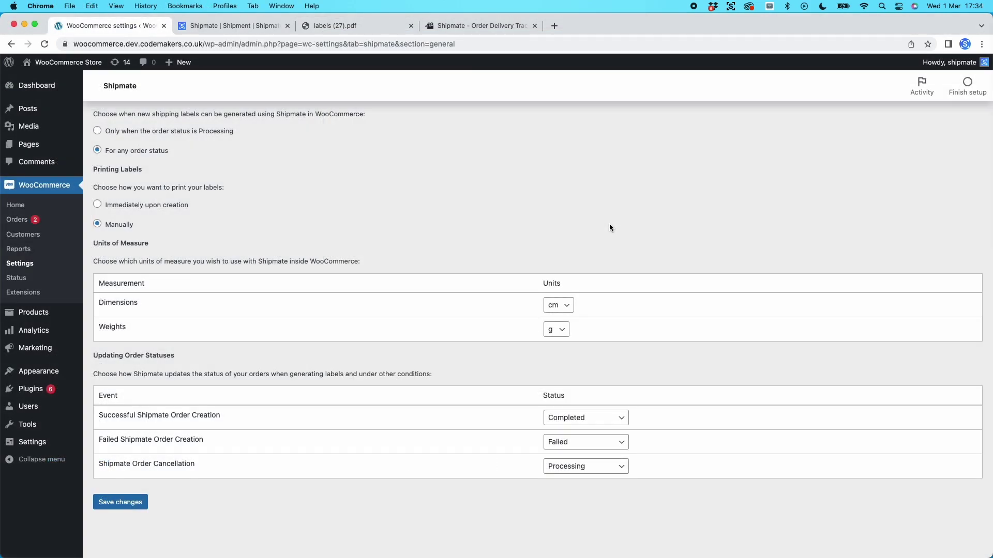
Step: Set label printing to Immediately upon creation and view the status options for successful Shipmate order creation
{"action": "left_click", "coordinate": [97, 203]}
{"action": "scroll", "coordinate": [148, 267], "scroll_direction": "down", "scroll_amount": 1}
{"action": "scroll", "coordinate": [148, 267], "scroll_direction": "up", "scroll_amount": 1}
{"action": "left_click", "coordinate": [596, 422]}
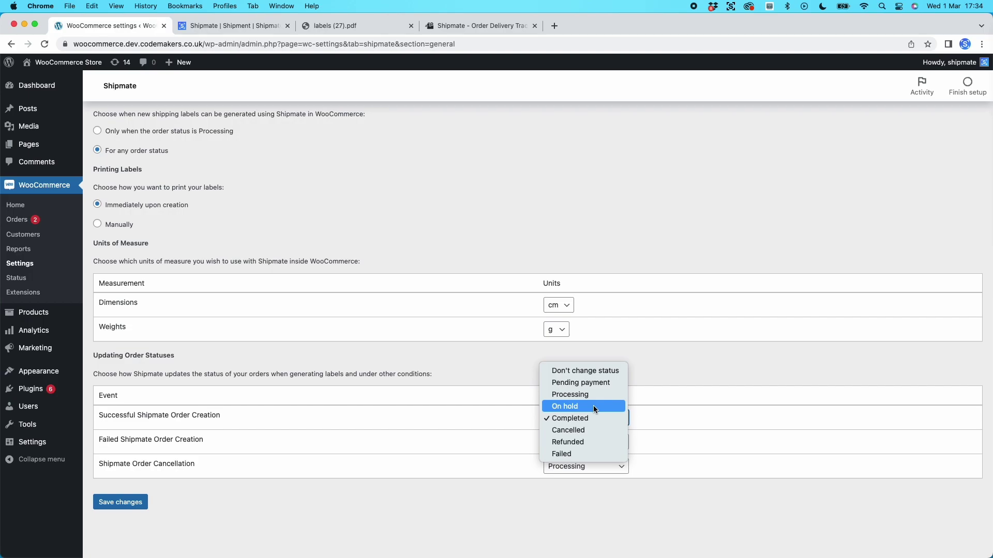
{"action": "left_click", "coordinate": [587, 491]}
{"action": "scroll", "coordinate": [457, 418], "scroll_direction": "up", "scroll_amount": 3}
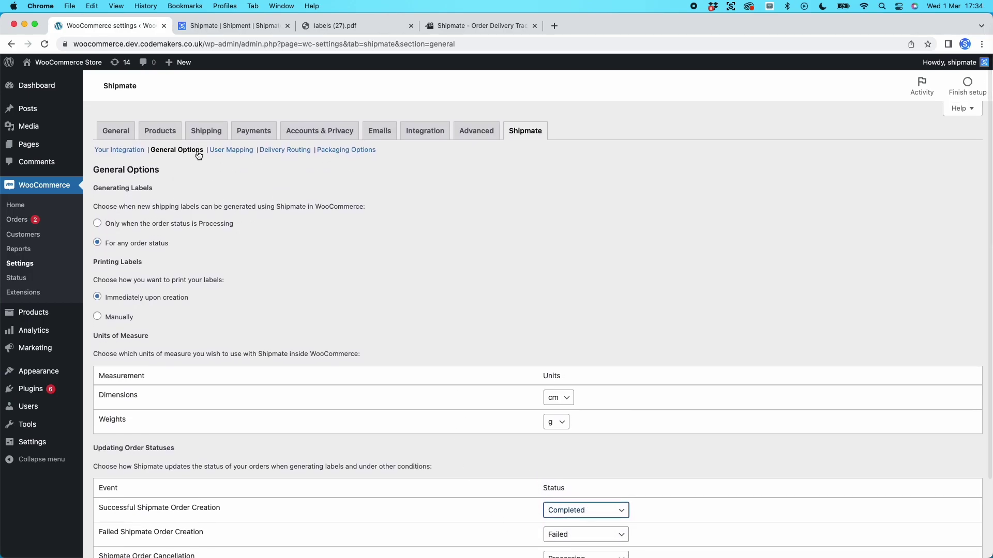
Step: Review the Shipmate user mapping and the delivery routing between shipping options and delivery services
{"action": "left_click", "coordinate": [211, 151]}
{"action": "left_click", "coordinate": [519, 224]}
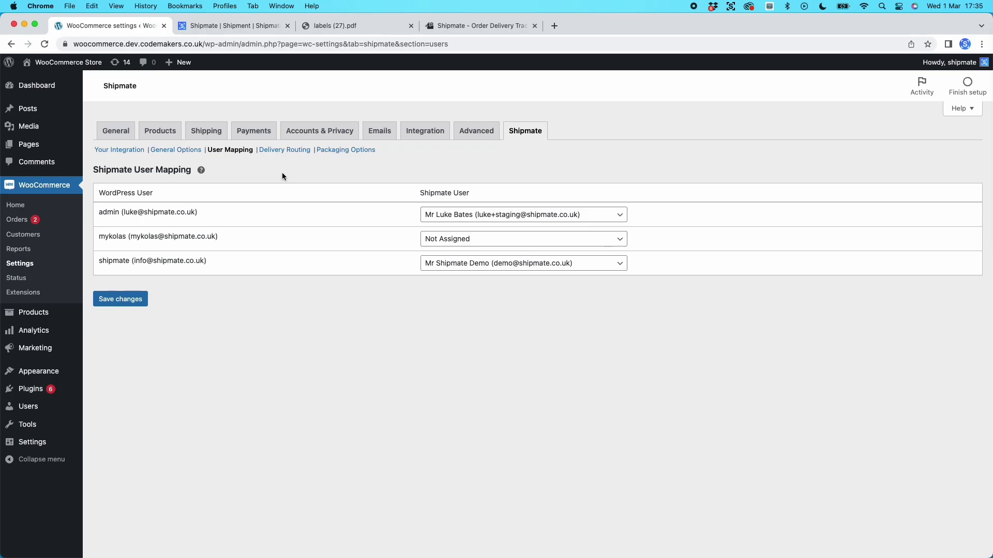
{"action": "left_click", "coordinate": [287, 151]}
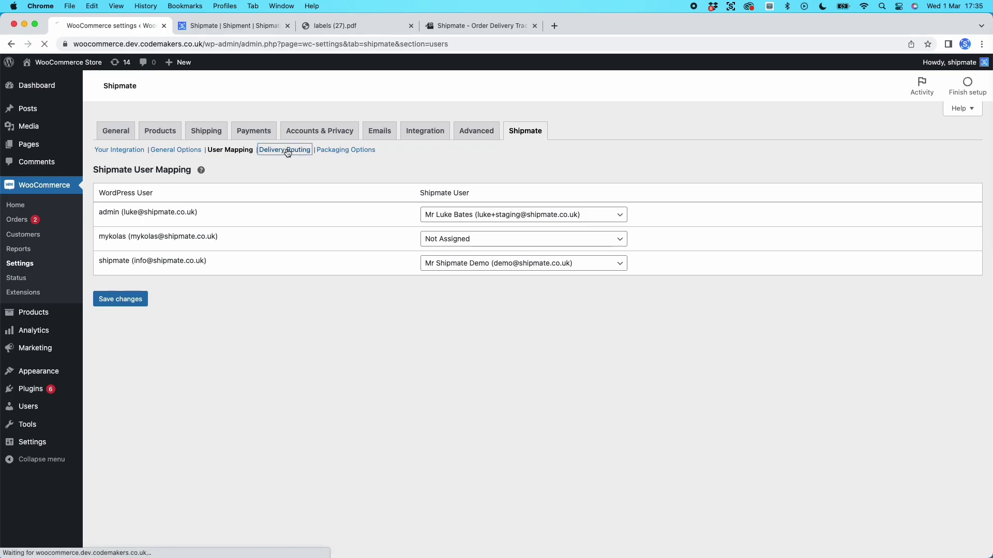
{"action": "left_click_drag", "start_coordinate": [99, 193], "coordinate": [172, 196]}
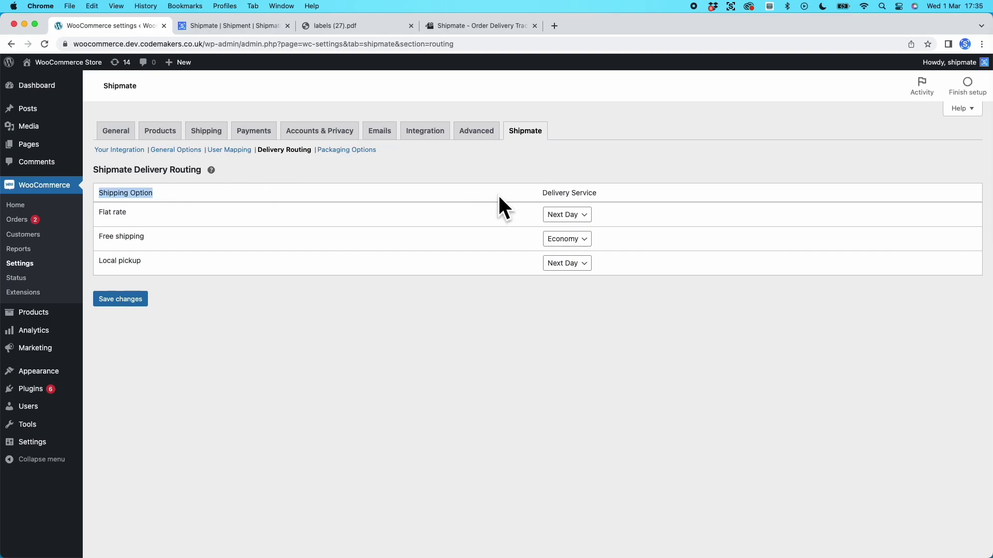
{"action": "left_click_drag", "start_coordinate": [543, 193], "coordinate": [612, 188]}
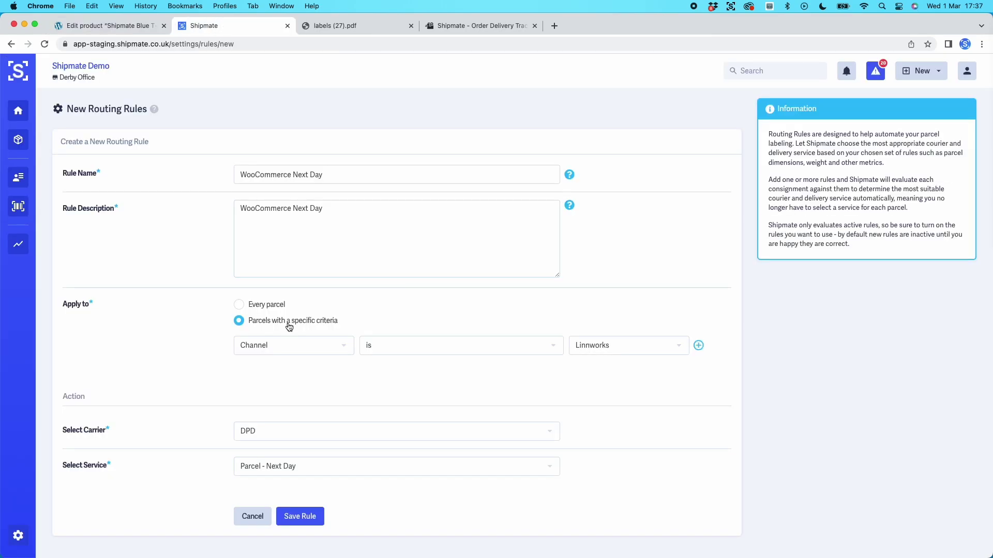
Step: Set the new routing rule's Channel criterion to WooCommerce and add a second criterion based on Delivery Service
{"action": "left_click", "coordinate": [611, 347]}
{"action": "left_click", "coordinate": [622, 356]}
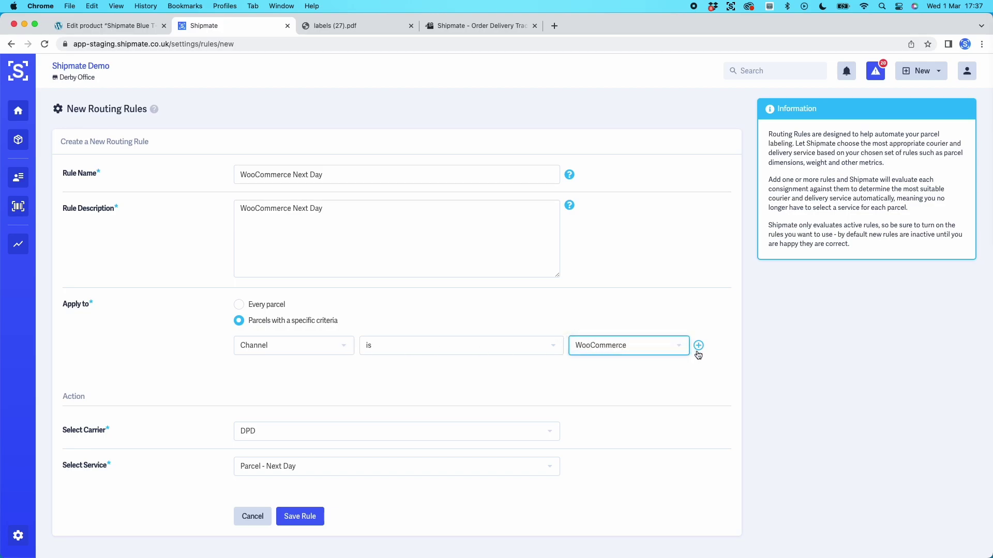
{"action": "left_click", "coordinate": [697, 349]}
{"action": "left_click", "coordinate": [293, 381]}
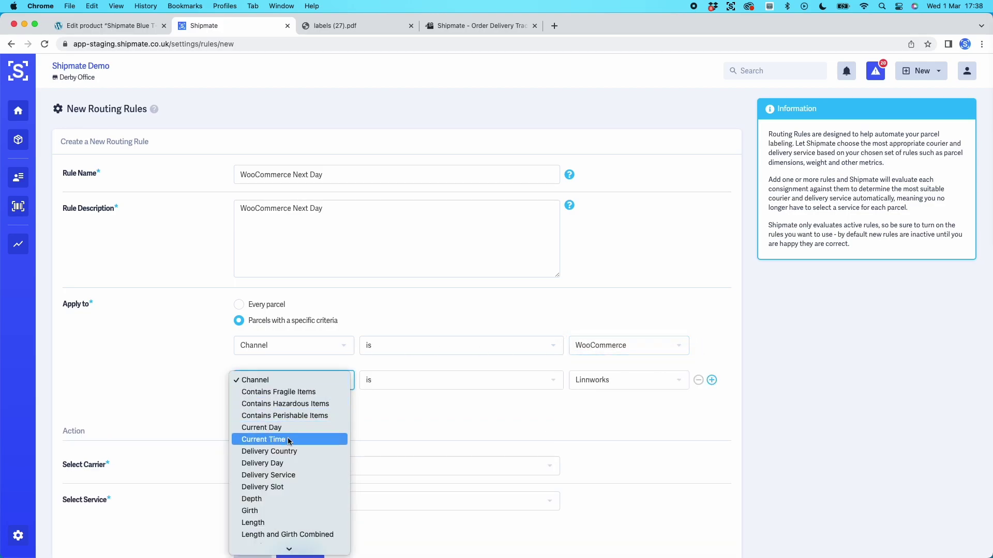
{"action": "left_click", "coordinate": [287, 474]}
{"action": "scroll", "coordinate": [573, 418], "scroll_direction": "down", "scroll_amount": 1}
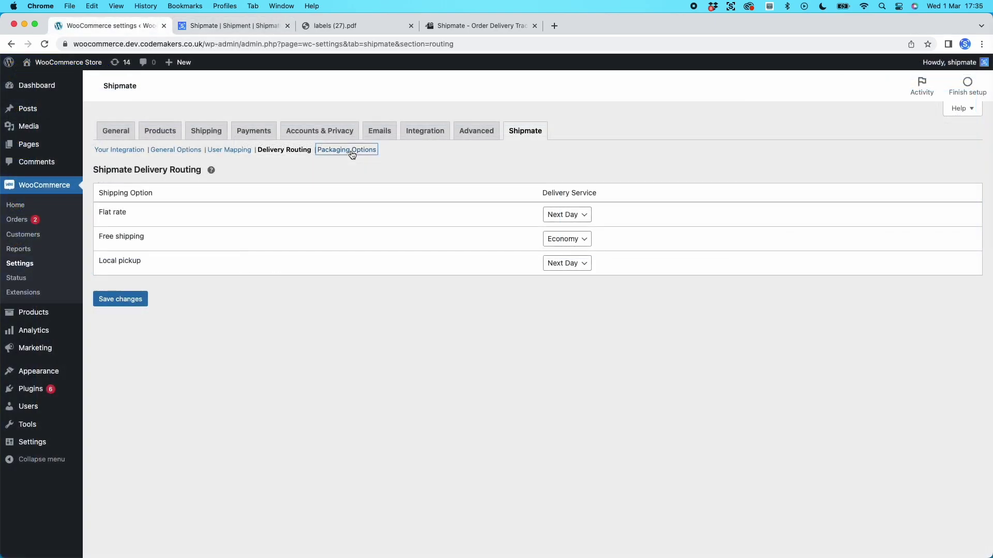
Step: Examine the default packaging type in the plugin's packaging options and open the packaging types in Shipmate's settings
{"action": "left_click", "coordinate": [349, 151]}
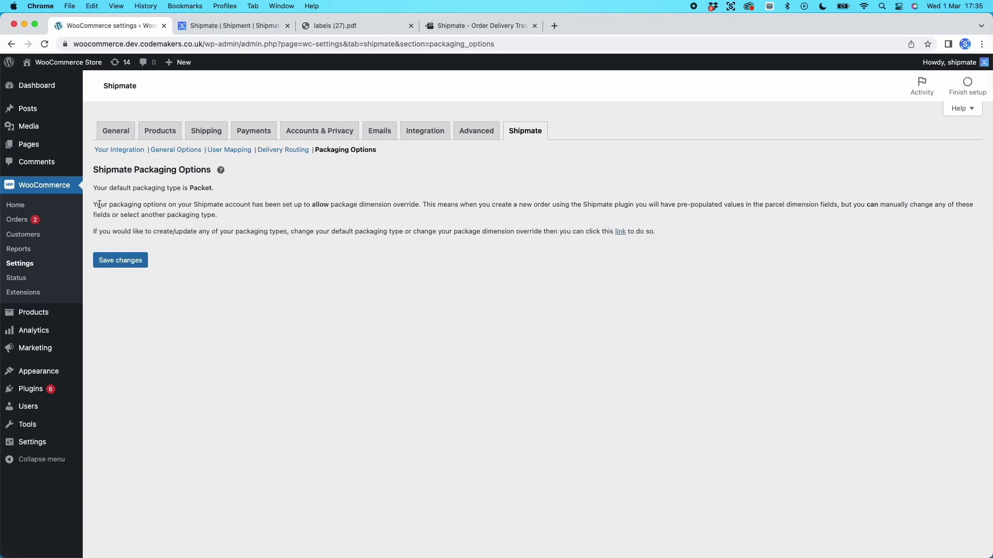
{"action": "left_click_drag", "start_coordinate": [96, 187], "coordinate": [281, 192]}
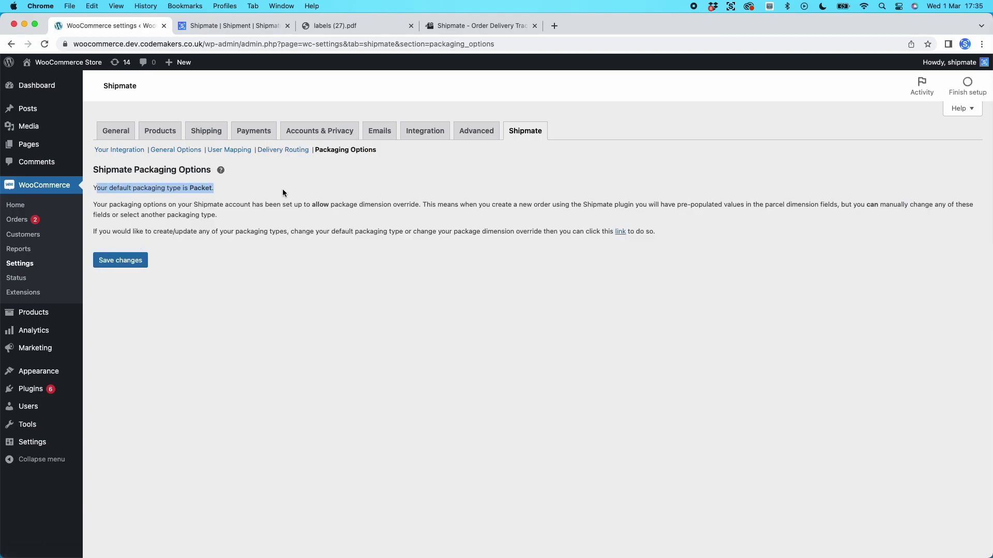
{"action": "left_click", "coordinate": [321, 191]}
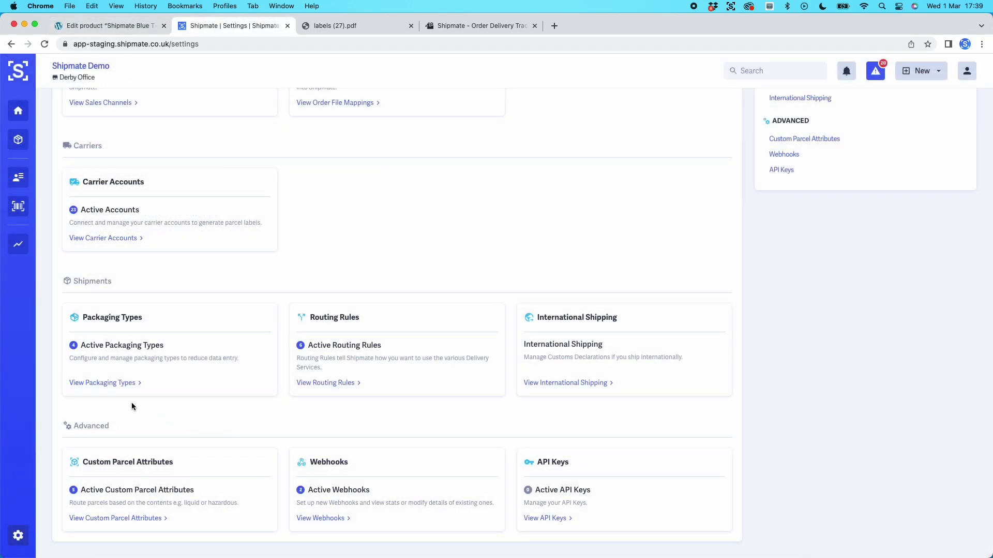
{"action": "left_click", "coordinate": [115, 383]}
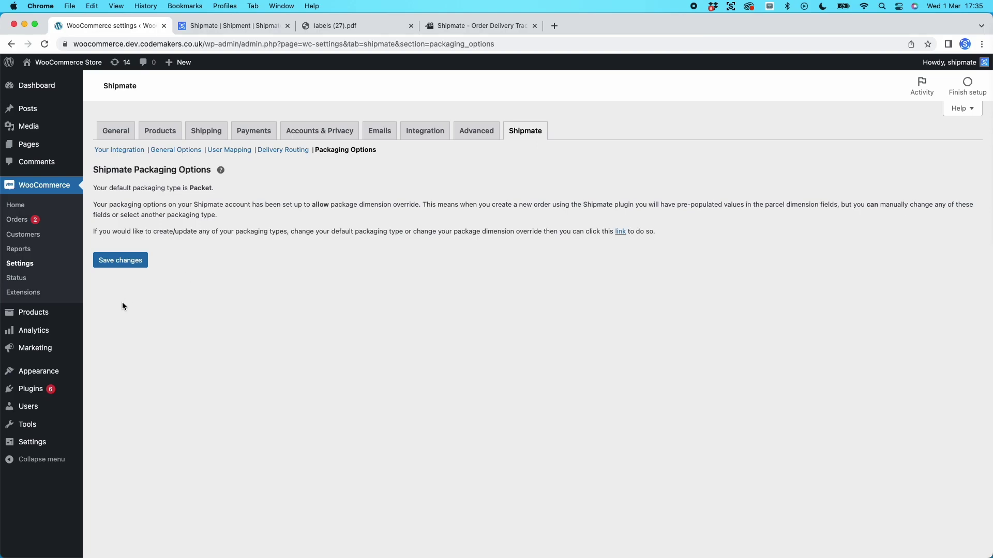
Step: Open the product Shipmate Blue T-Shirt (M) and examine the Shipmate HS code and description fields in its shipping data
{"action": "left_click", "coordinate": [41, 316]}
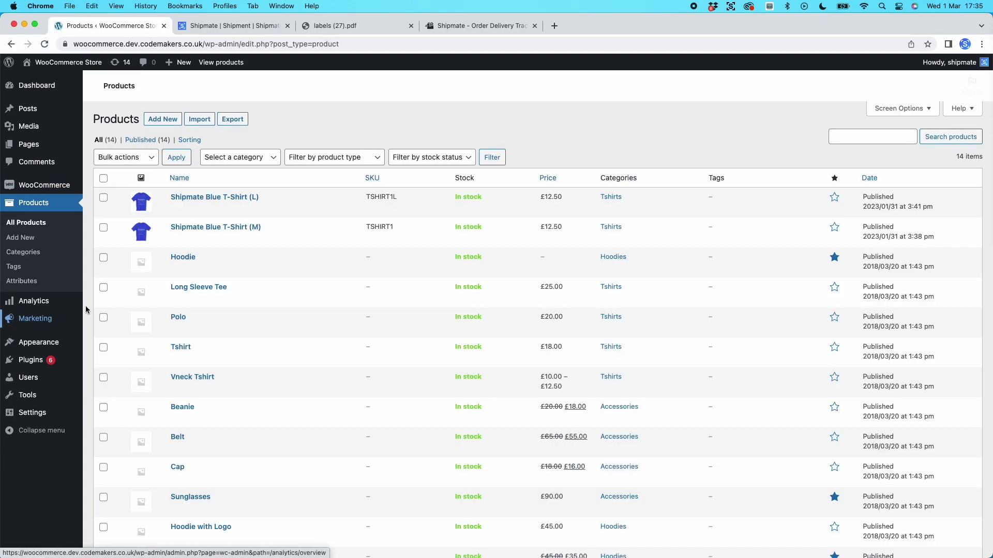
{"action": "left_click", "coordinate": [205, 235]}
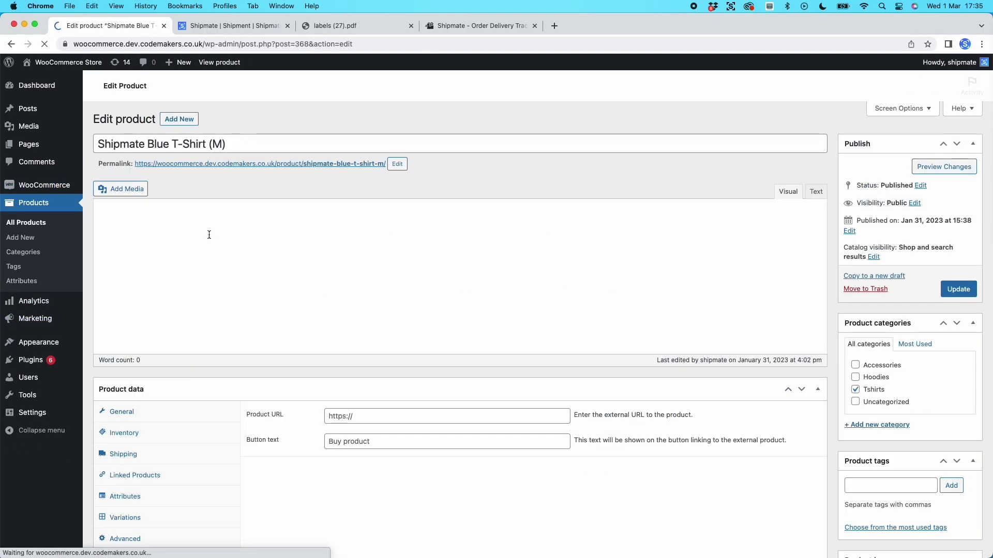
{"action": "scroll", "coordinate": [221, 317], "scroll_direction": "down", "scroll_amount": 5}
{"action": "left_click", "coordinate": [121, 291]}
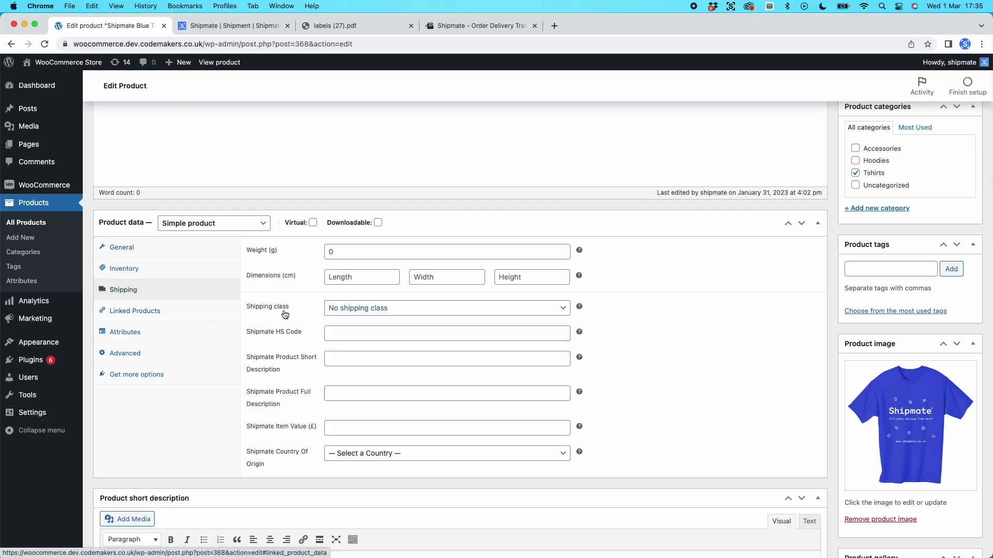
{"action": "left_click", "coordinate": [385, 333]}
{"action": "left_click", "coordinate": [373, 358]}
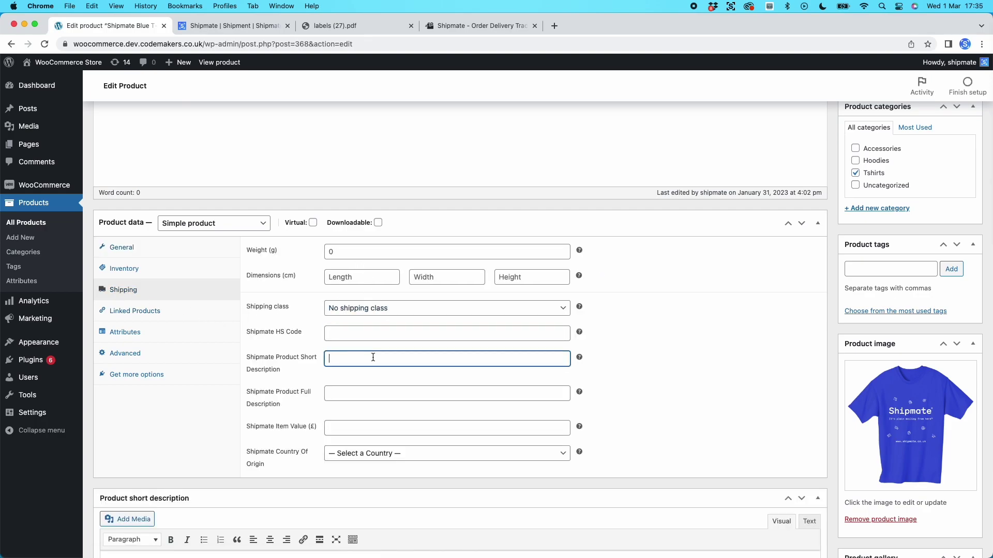
{"action": "left_click", "coordinate": [362, 393]}
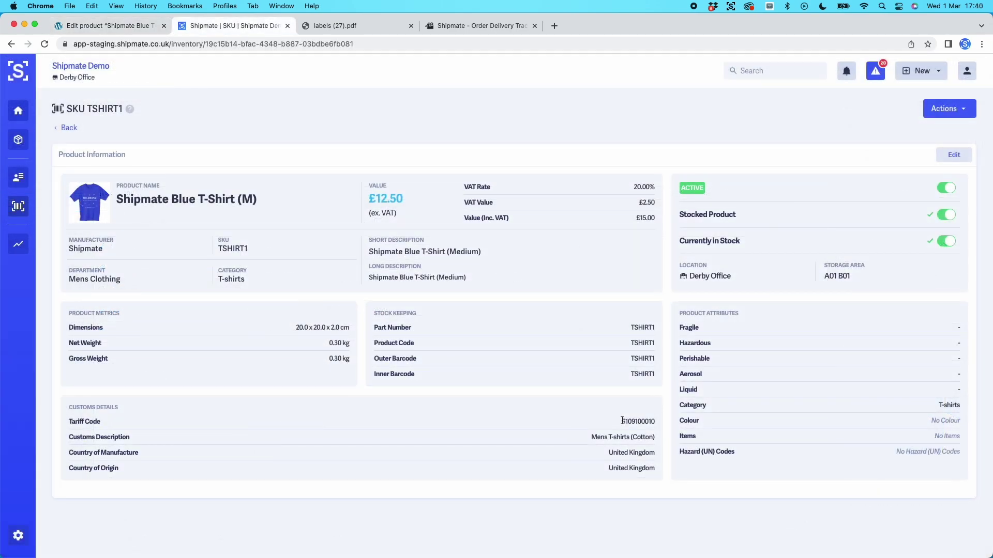
Step: Examine the tariff code, customs description and SKU of the Shipmate Blue T-Shirt (M) in the Shipmate inventory
{"action": "left_click_drag", "start_coordinate": [621, 421], "coordinate": [657, 423]}
{"action": "left_click_drag", "start_coordinate": [591, 437], "coordinate": [656, 437]}
{"action": "left_click_drag", "start_coordinate": [218, 249], "coordinate": [249, 252]}
Step: Open Shipmate's International Shipping settings and enable CN22 generation
{"action": "left_click", "coordinate": [18, 535]}
{"action": "scroll", "coordinate": [393, 473], "scroll_direction": "down", "scroll_amount": 5}
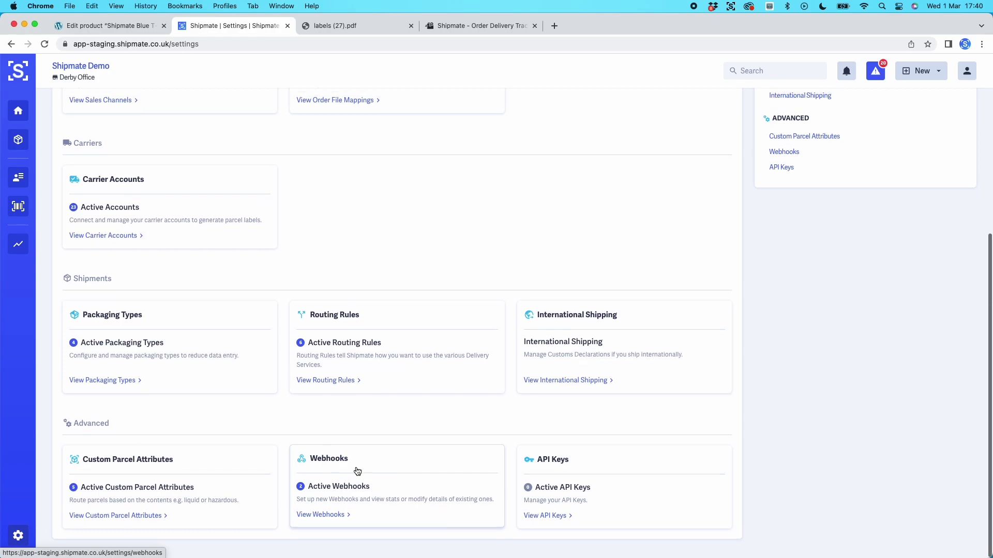
{"action": "left_click", "coordinate": [615, 355]}
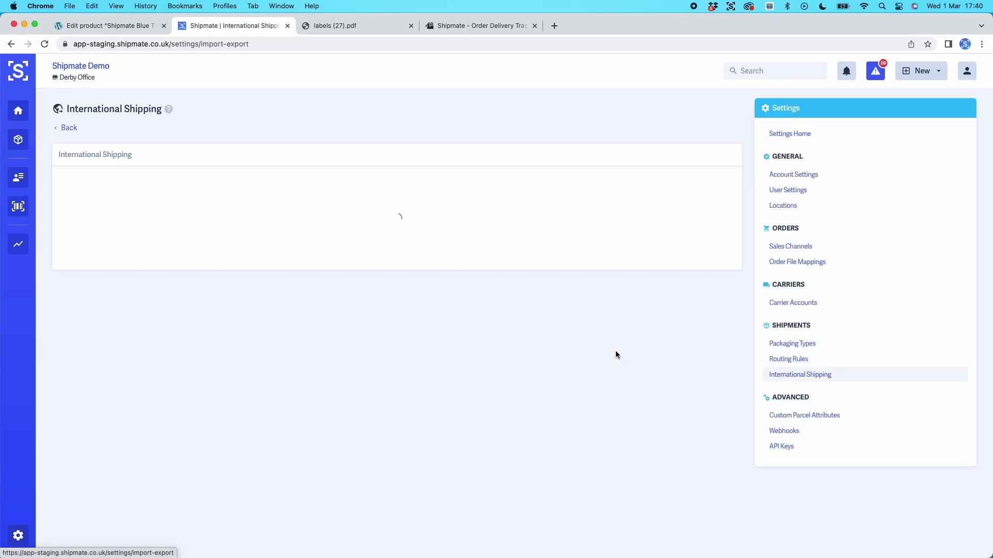
{"action": "left_click", "coordinate": [303, 210]}
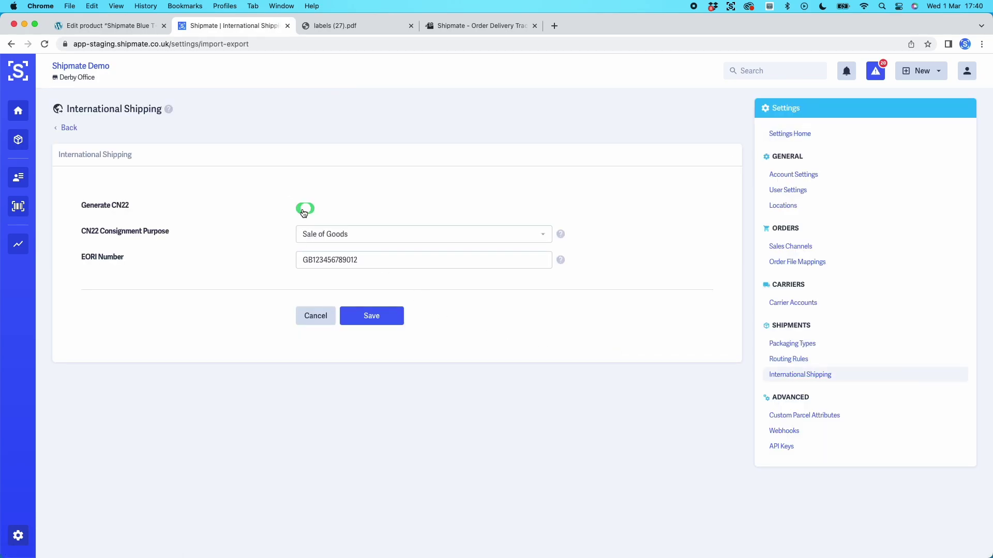